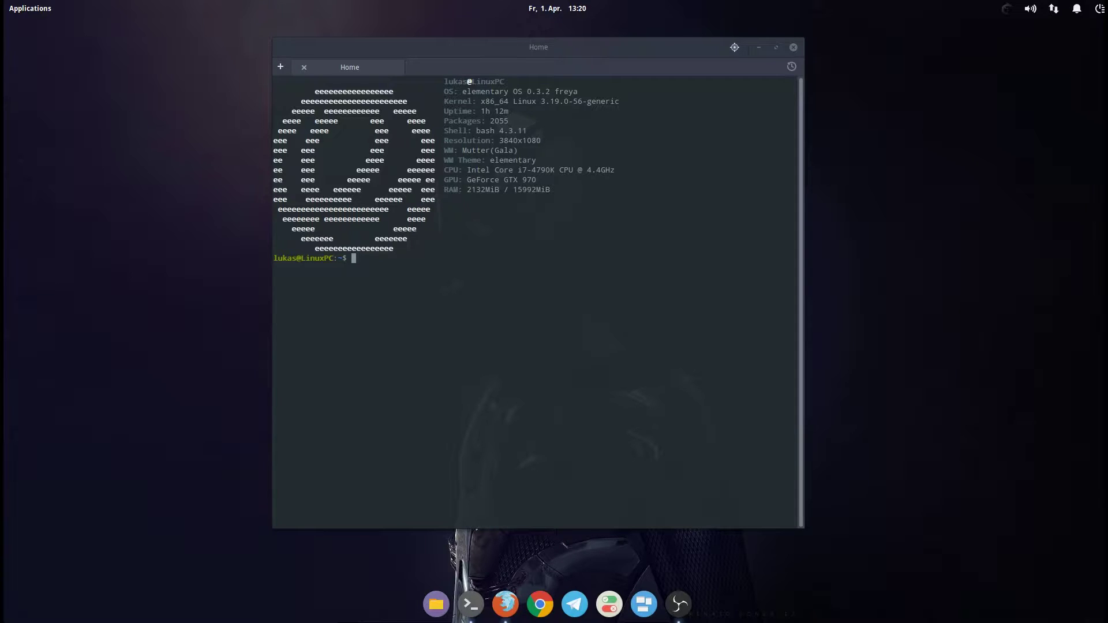
Step: Launch PlayOnLinux from the application search
{"action": "key", "text": "super"}
{"action": "type", "text": "lol"}
{"action": "key", "text": "Return"}
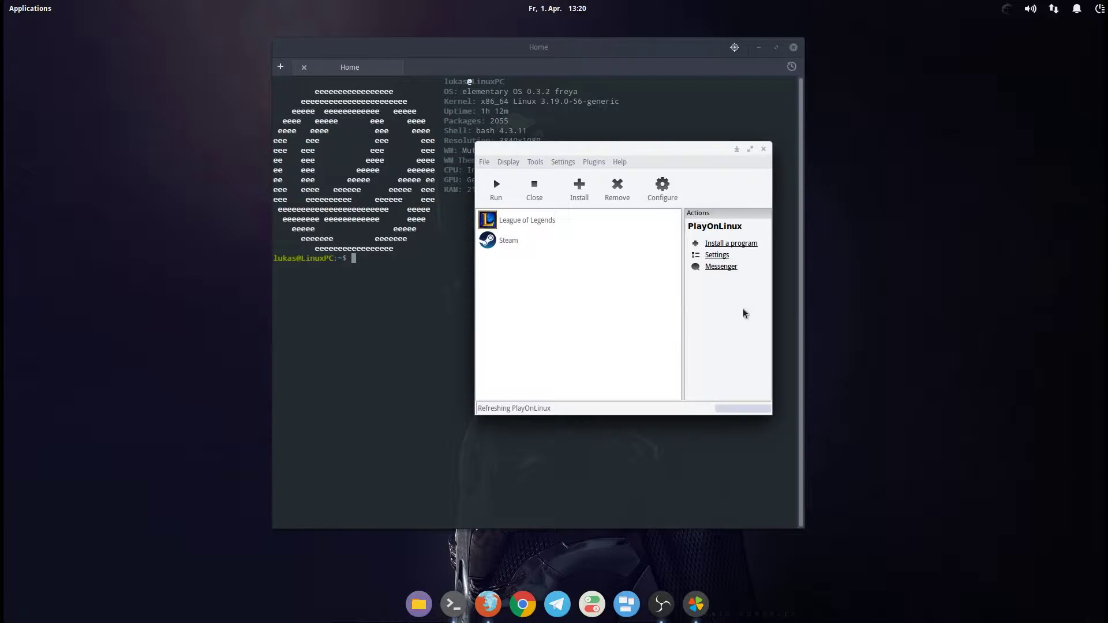
Step: Look up Steam in the install catalogue, then cancel back to the main list
{"action": "left_click", "coordinate": [577, 185]}
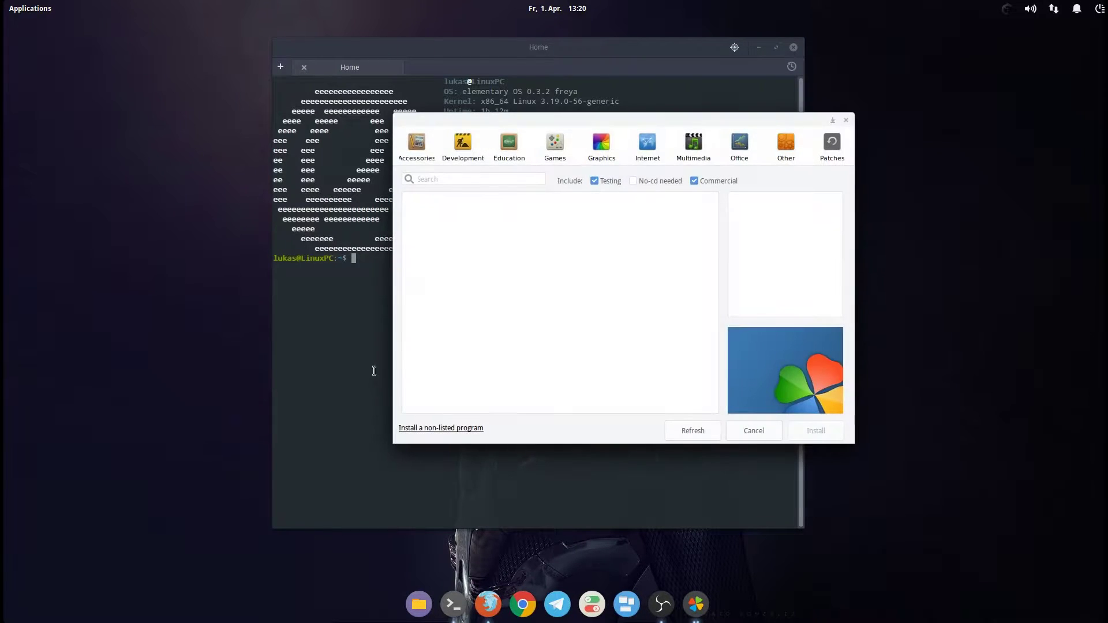
{"action": "type", "text": "Sta"}
{"action": "key", "text": "BackSpace"}
{"action": "type", "text": "ea"}
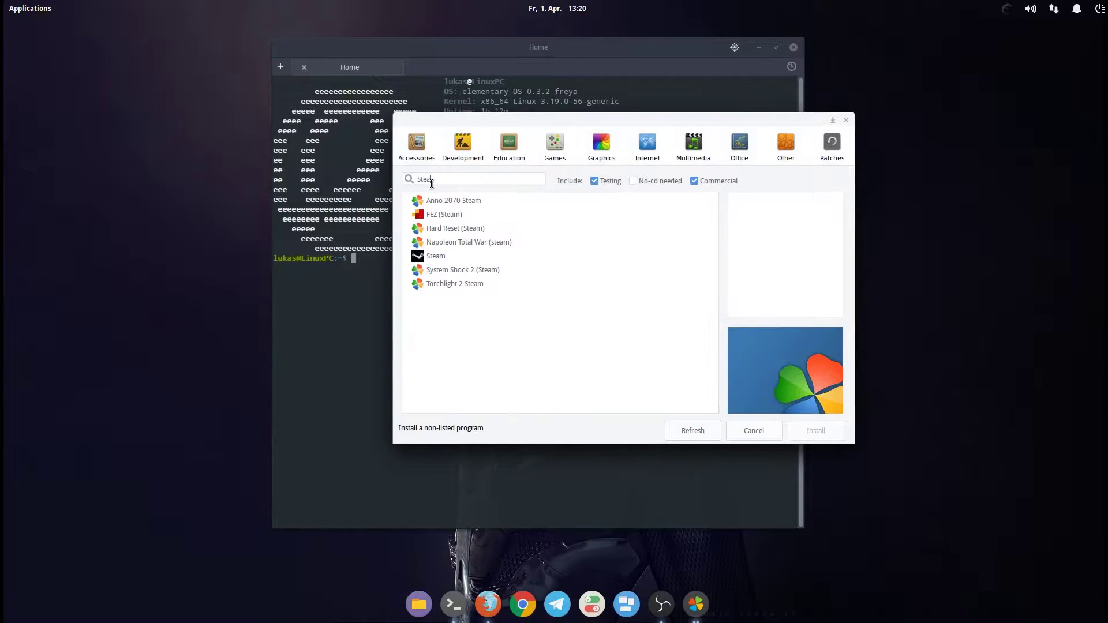
{"action": "left_click", "coordinate": [472, 256]}
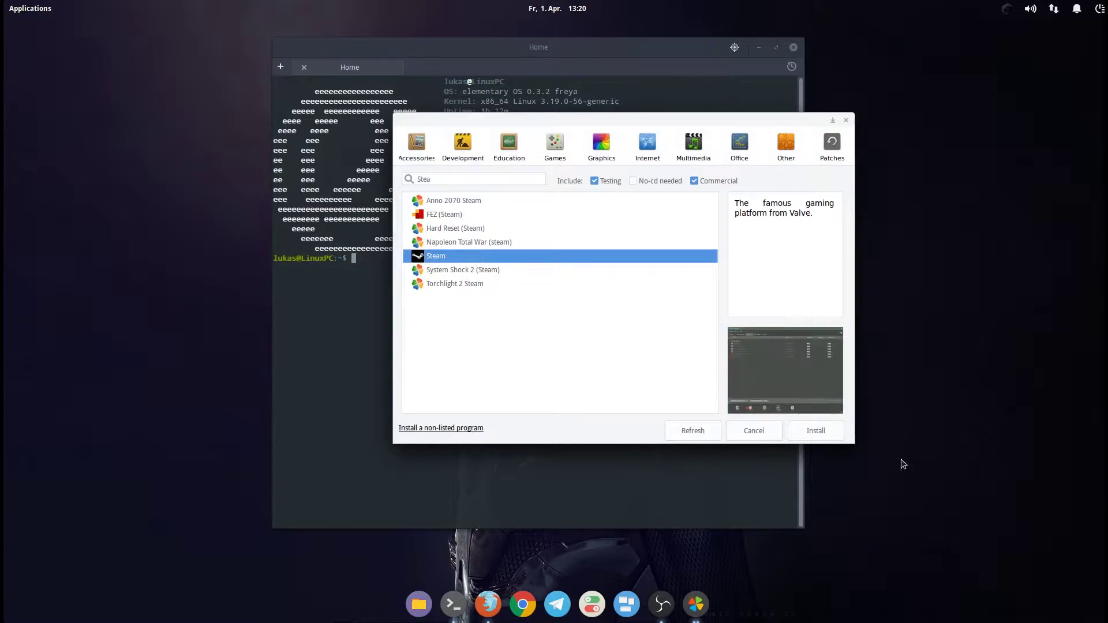
{"action": "left_click", "coordinate": [771, 434]}
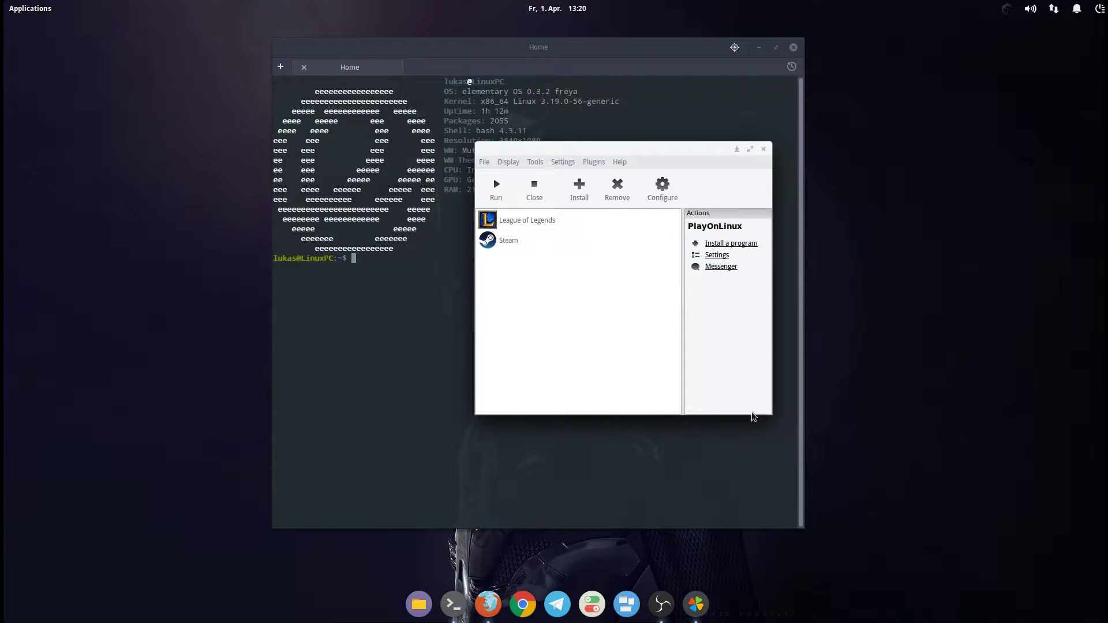
Step: Run the installed Steam program from PlayOnLinux's list
{"action": "left_click", "coordinate": [522, 247]}
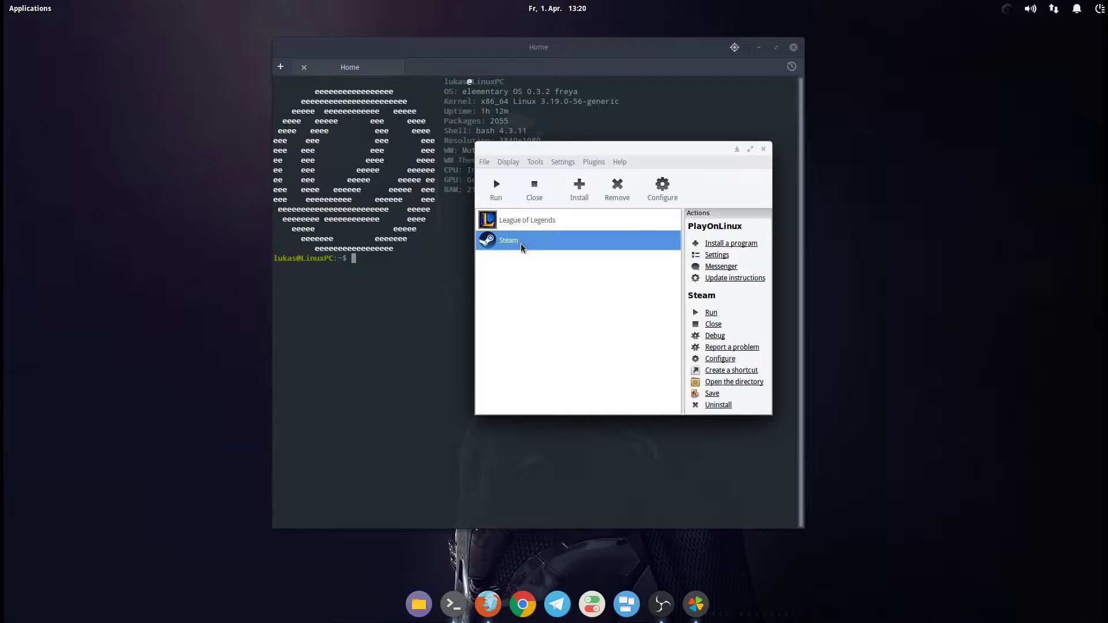
{"action": "left_click", "coordinate": [501, 202]}
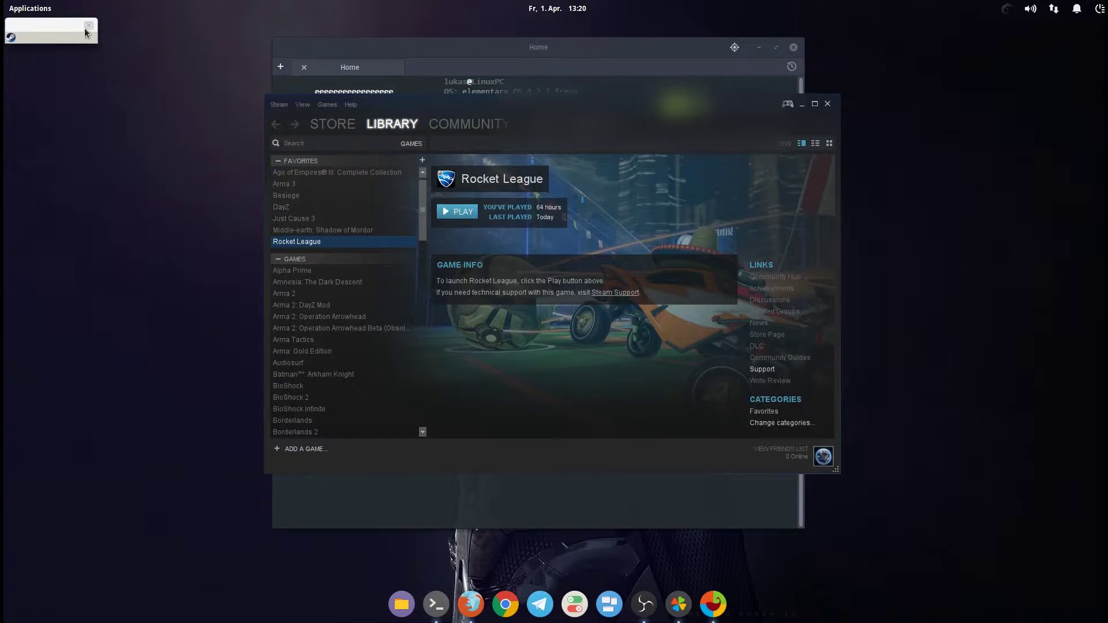
Step: Dismiss the Steam syncing notification and launch Rocket League from the library
{"action": "left_click", "coordinate": [86, 27]}
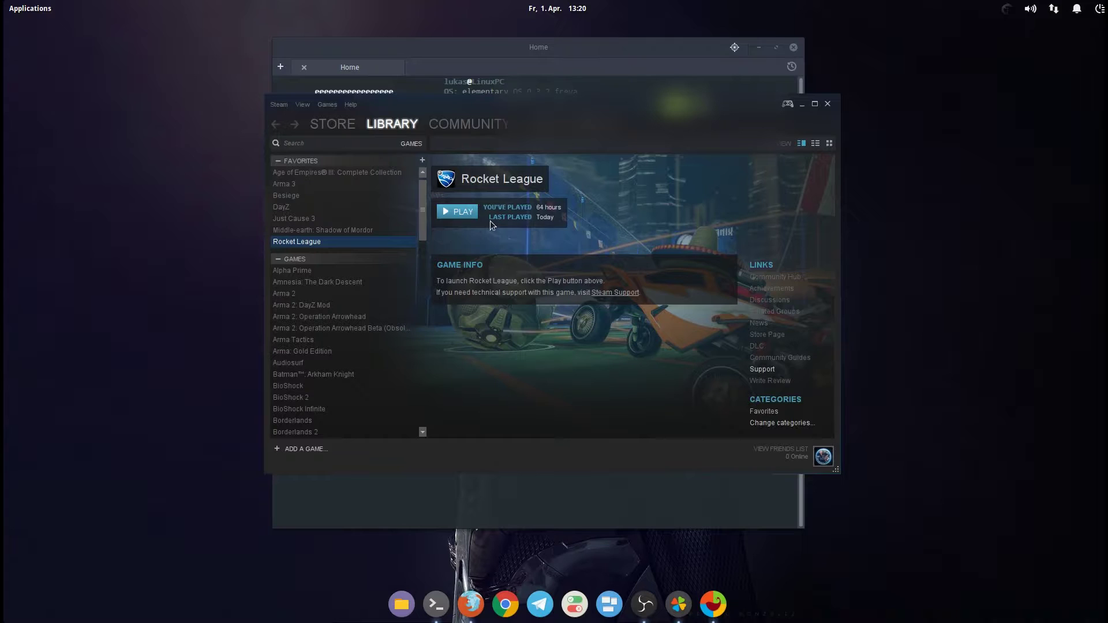
{"action": "left_click", "coordinate": [457, 217]}
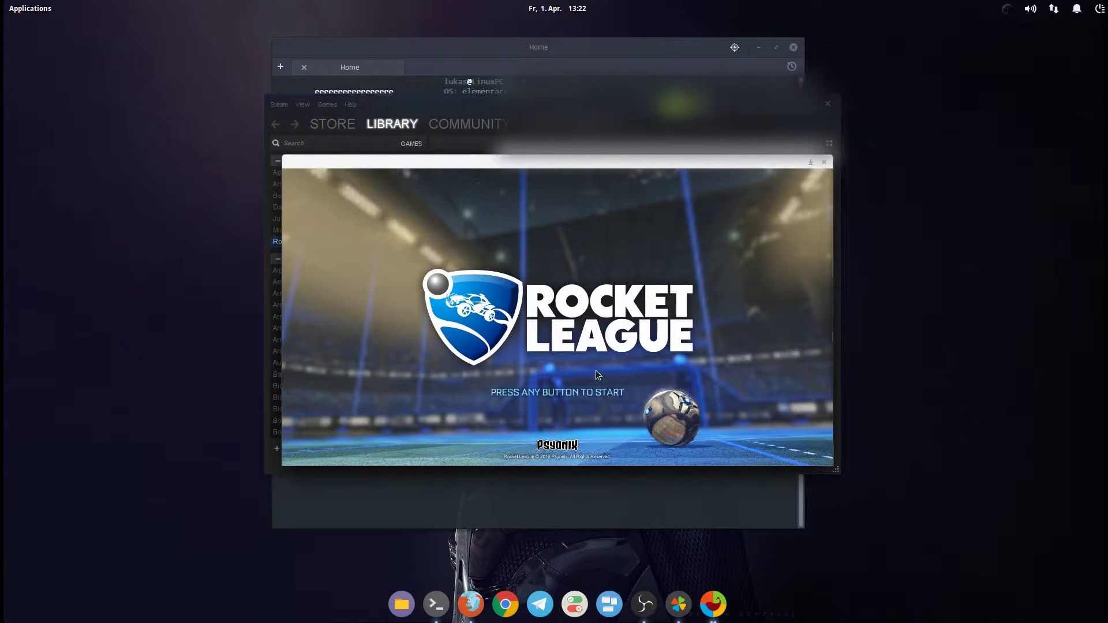
Step: In Rocket League's Video options, apply 1280 x 1024 resolution
{"action": "key", "text": "Return"}
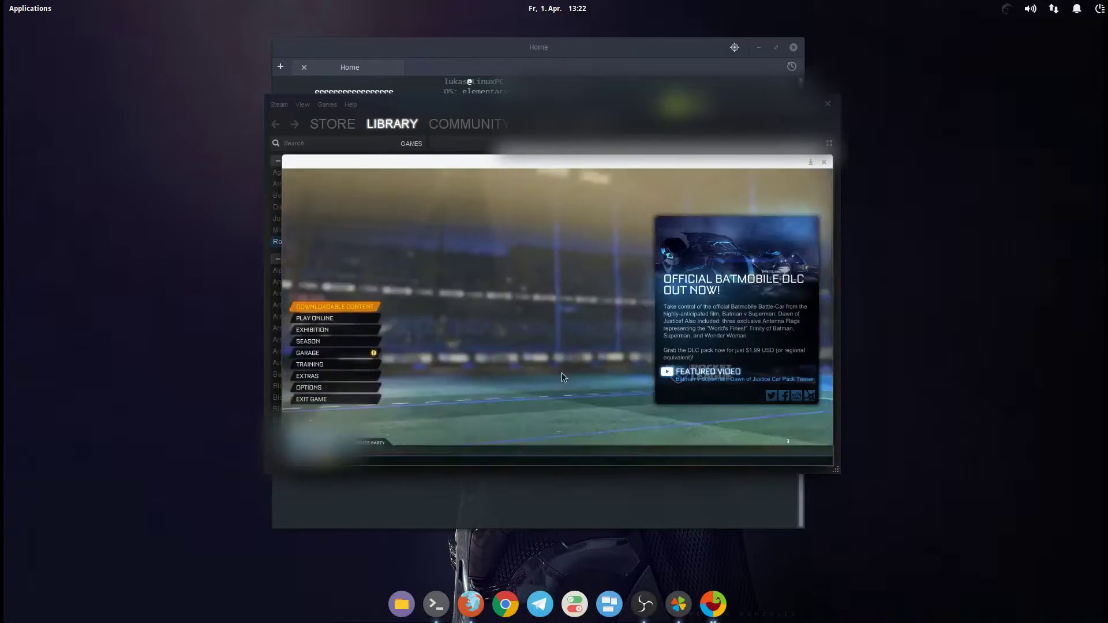
{"action": "left_click", "coordinate": [324, 384]}
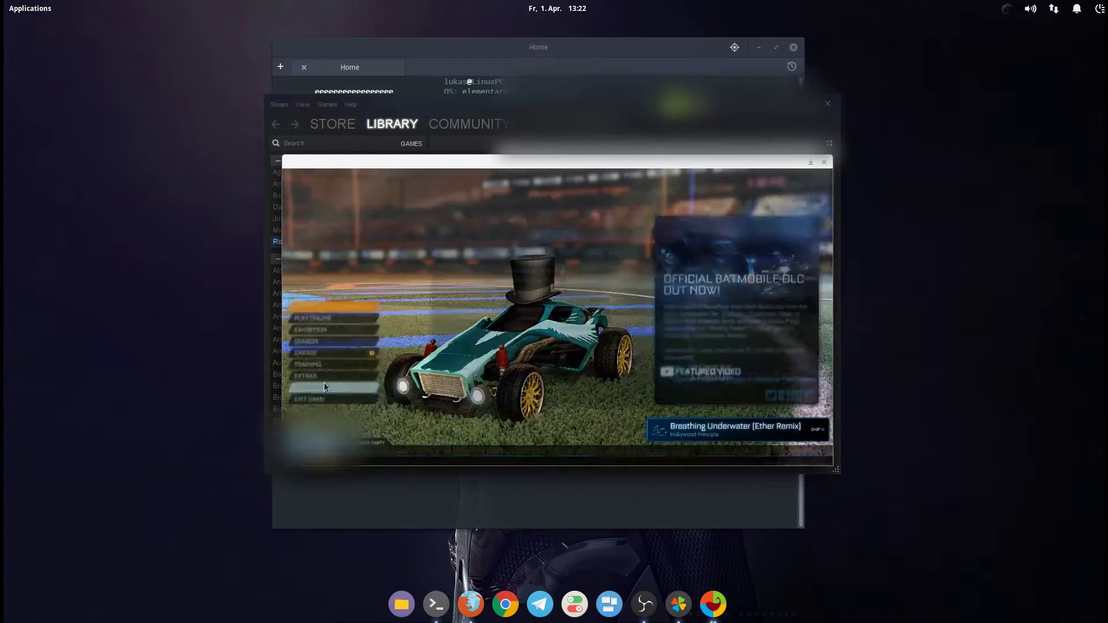
{"action": "left_click", "coordinate": [572, 254]}
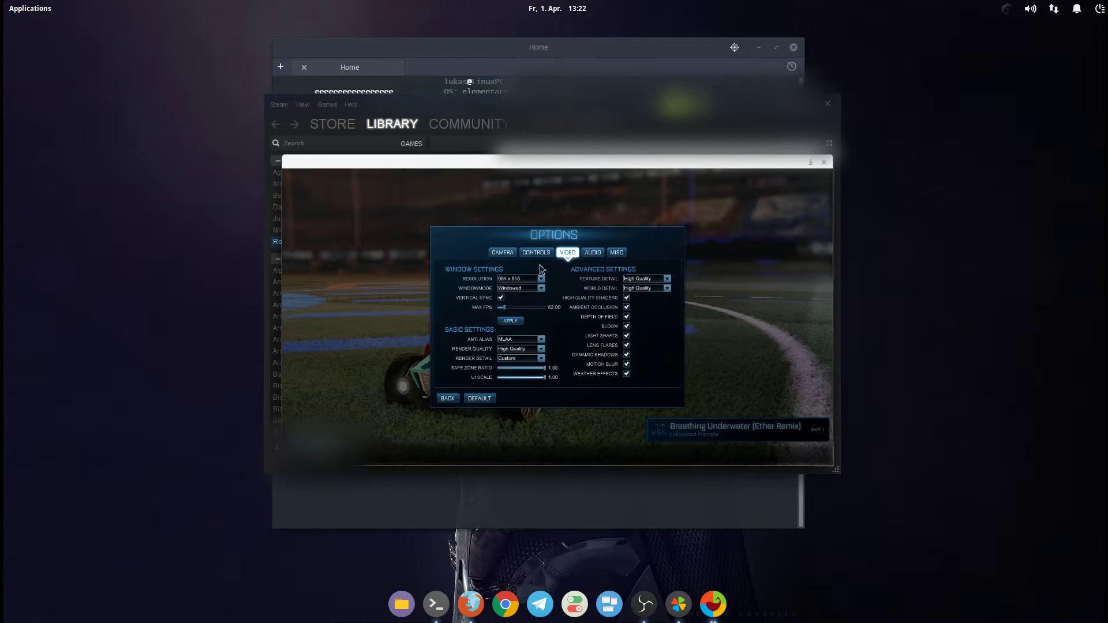
{"action": "left_click", "coordinate": [541, 279]}
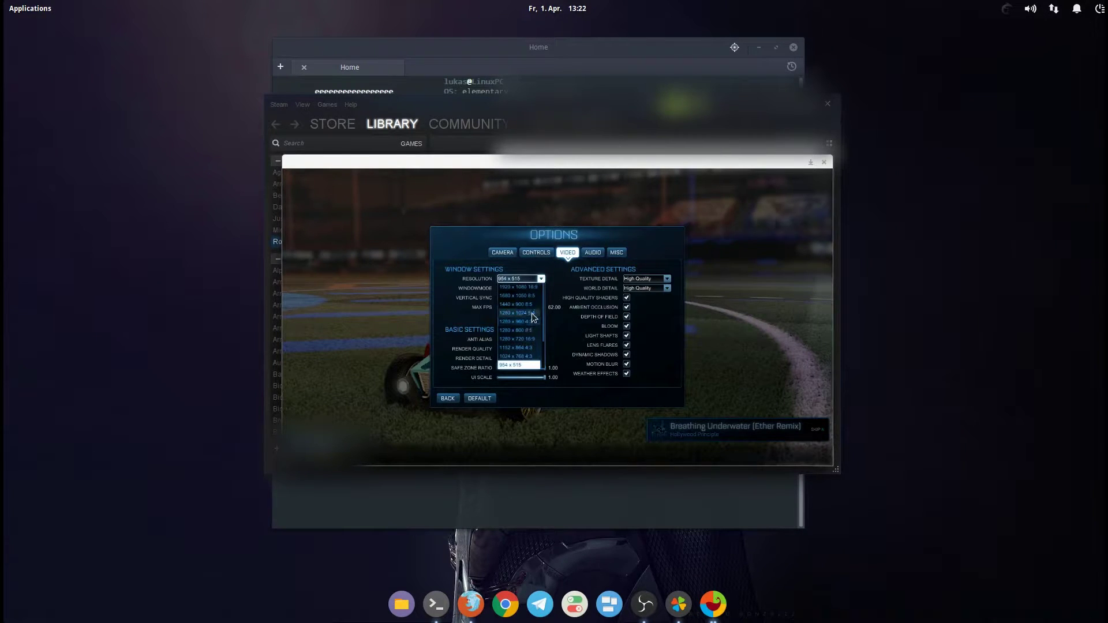
{"action": "left_click", "coordinate": [531, 313]}
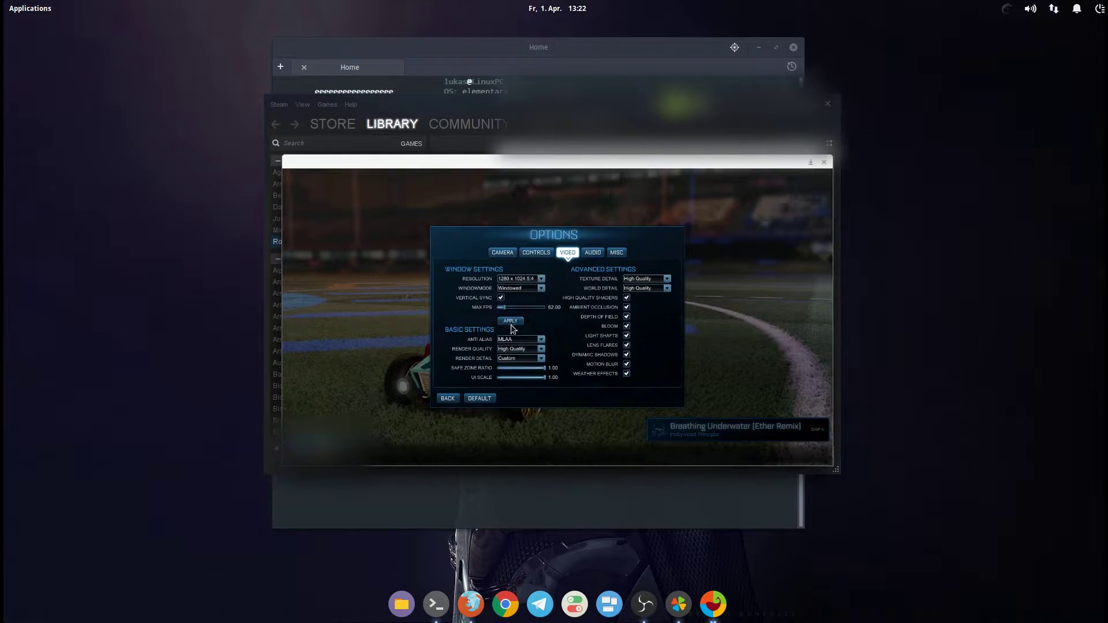
{"action": "left_click", "coordinate": [511, 320]}
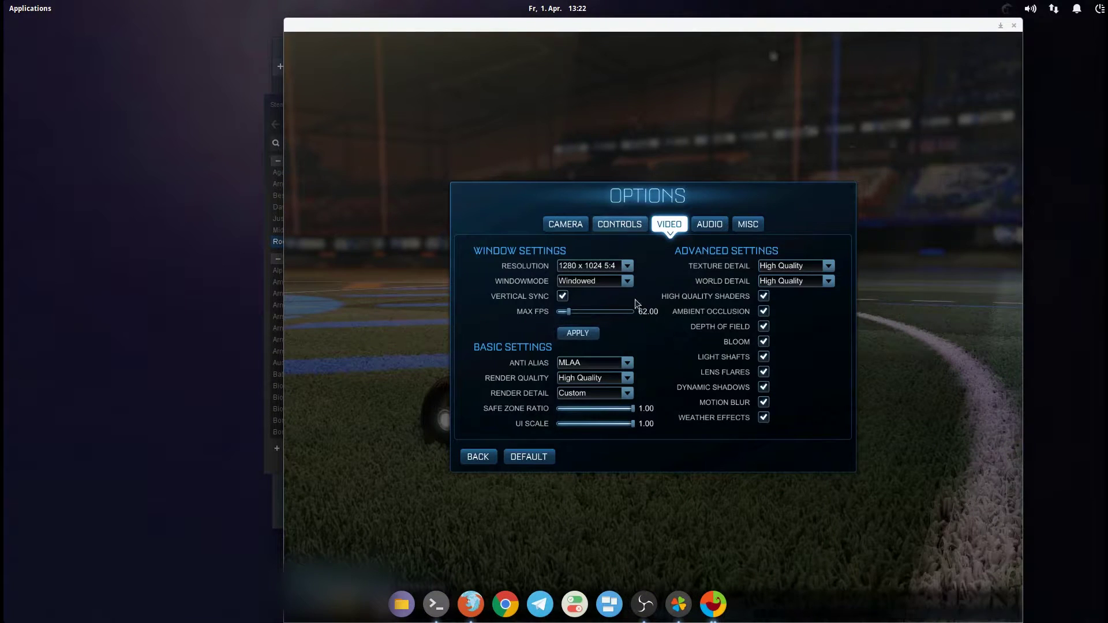
Step: Switch the resolution to 1440 x 900, apply, and return to the main menu
{"action": "left_click", "coordinate": [627, 265]}
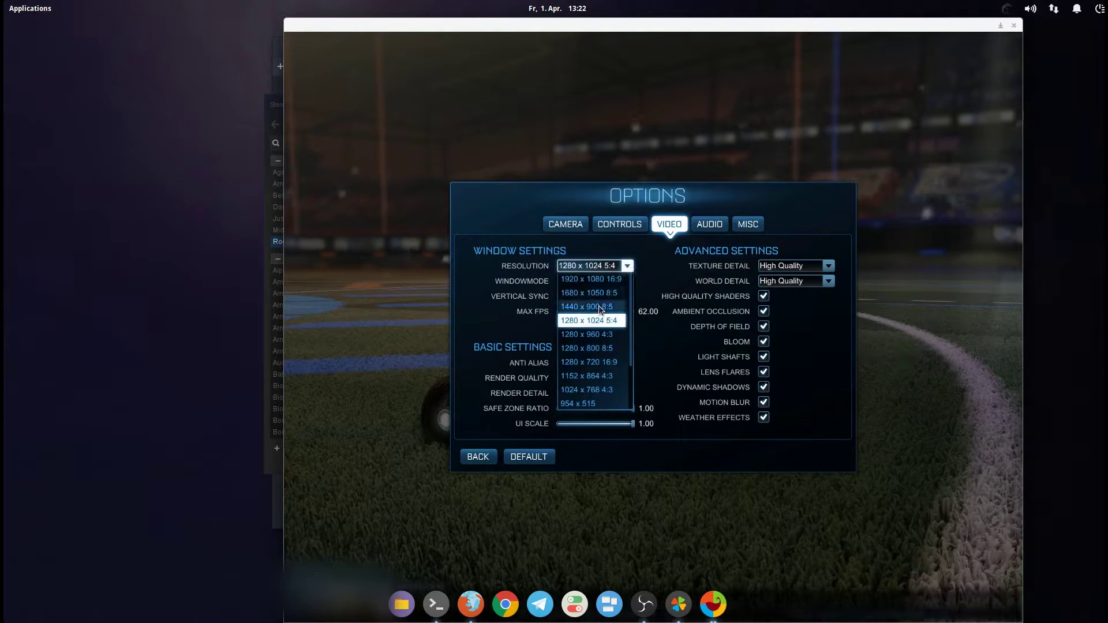
{"action": "left_click", "coordinate": [598, 306]}
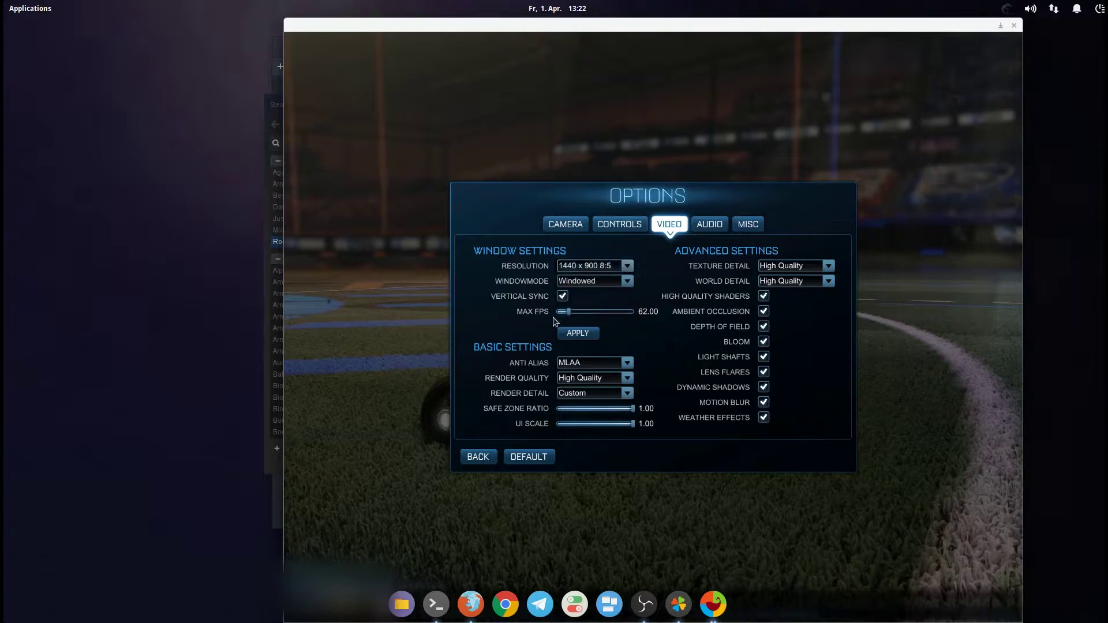
{"action": "left_click", "coordinate": [572, 333]}
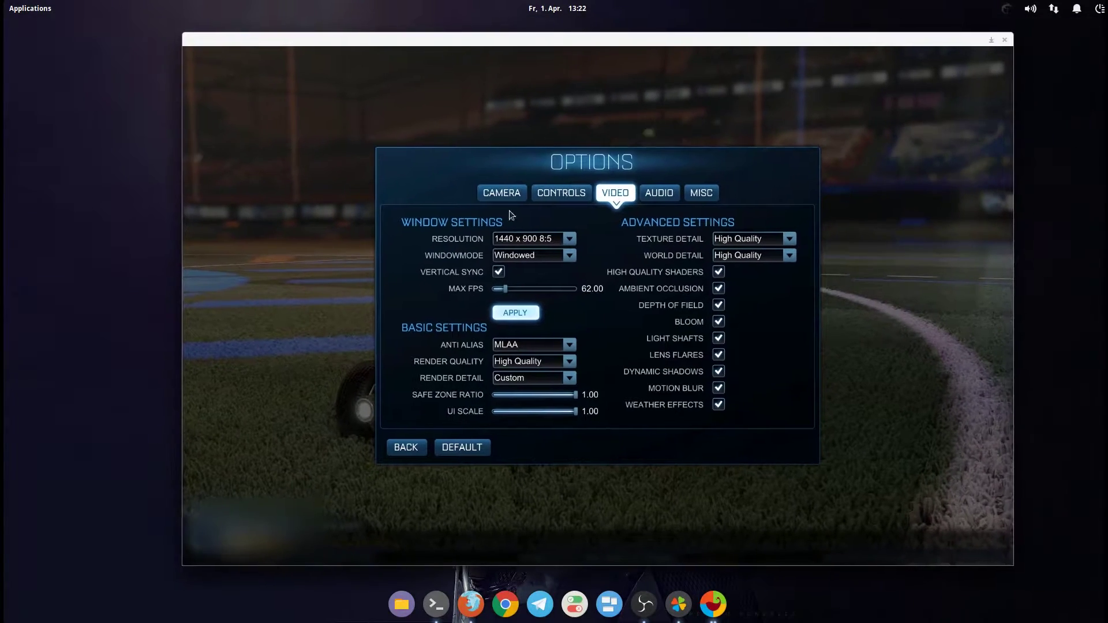
{"action": "left_click", "coordinate": [408, 446]}
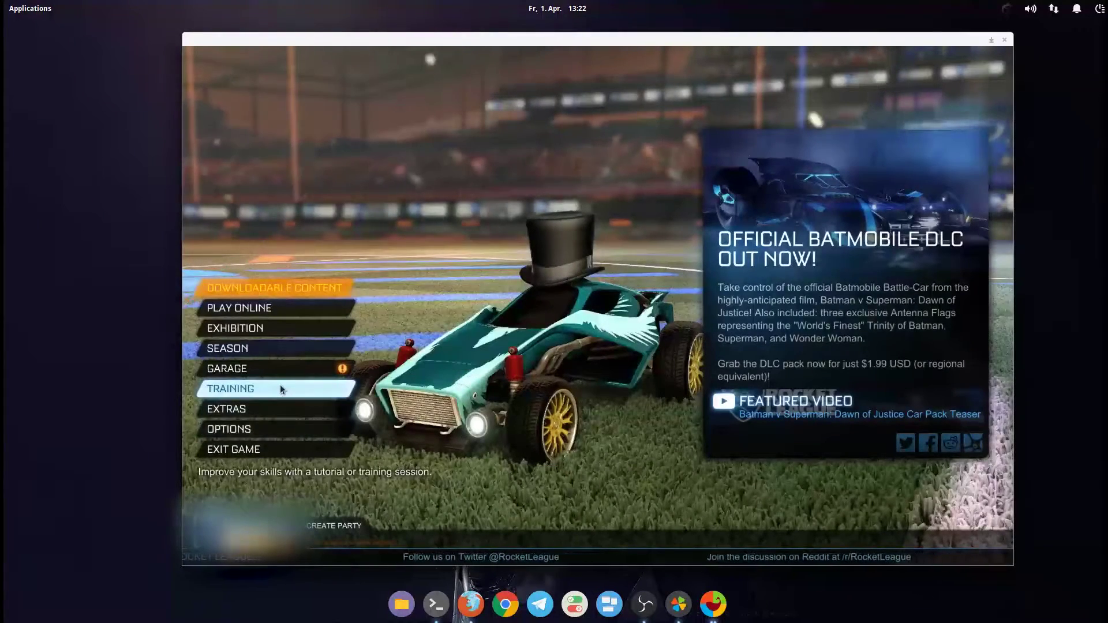
Step: Start a Striker training session and drive toward the goal
{"action": "left_click", "coordinate": [280, 389]}
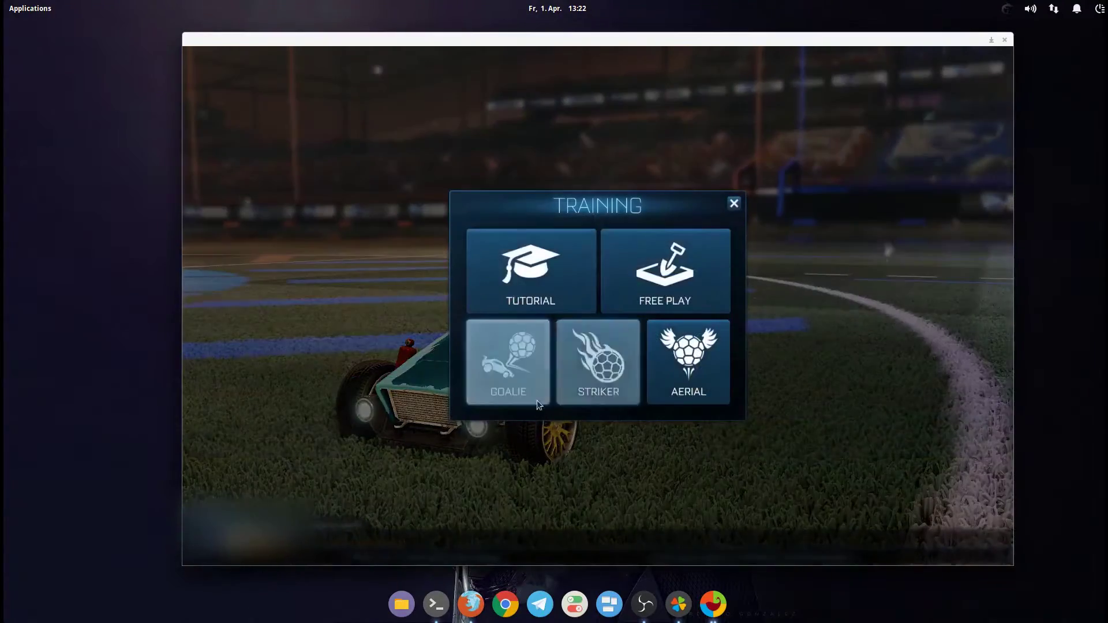
{"action": "left_click", "coordinate": [621, 330]}
{"action": "left_click", "coordinate": [602, 375]}
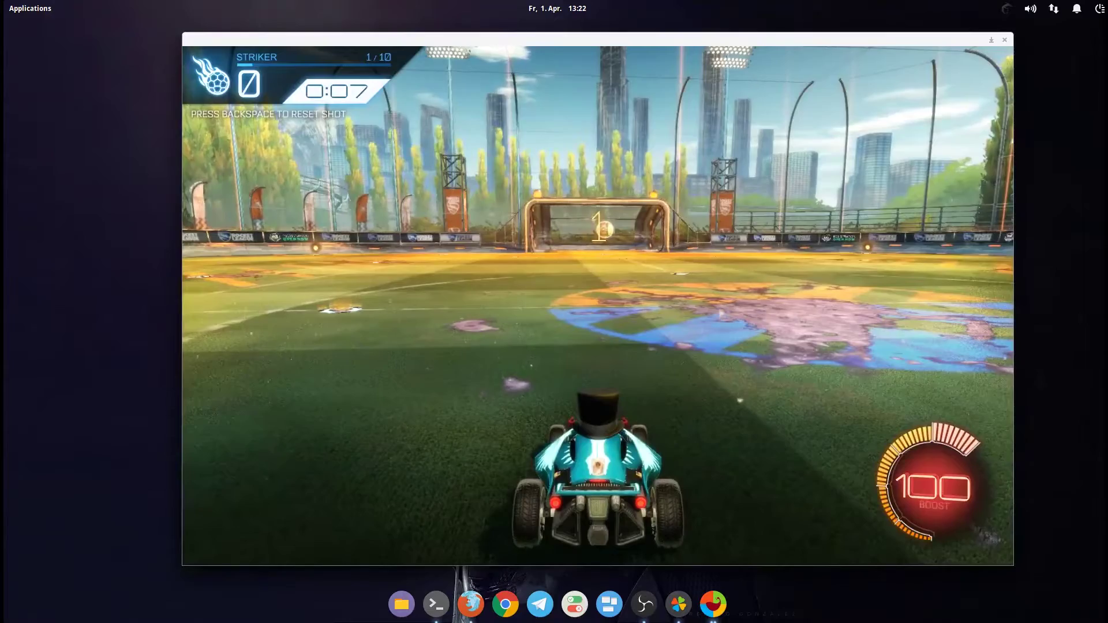
{"action": "key", "text": "w"}
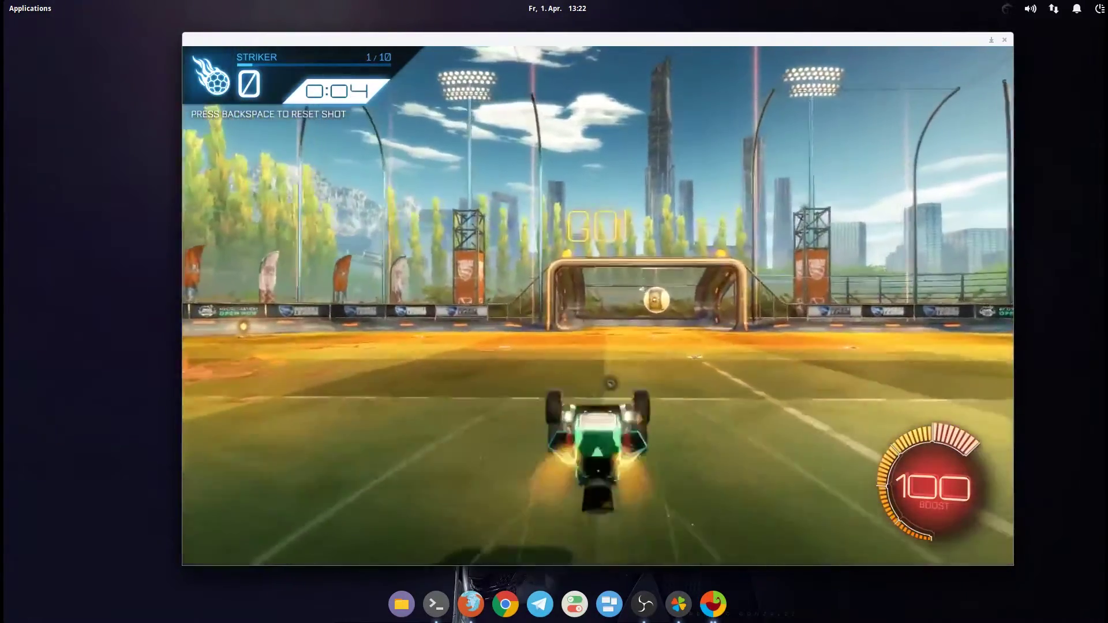
Step: Exit the training to the main menu, then quit Rocket League
{"action": "key", "text": "Escape"}
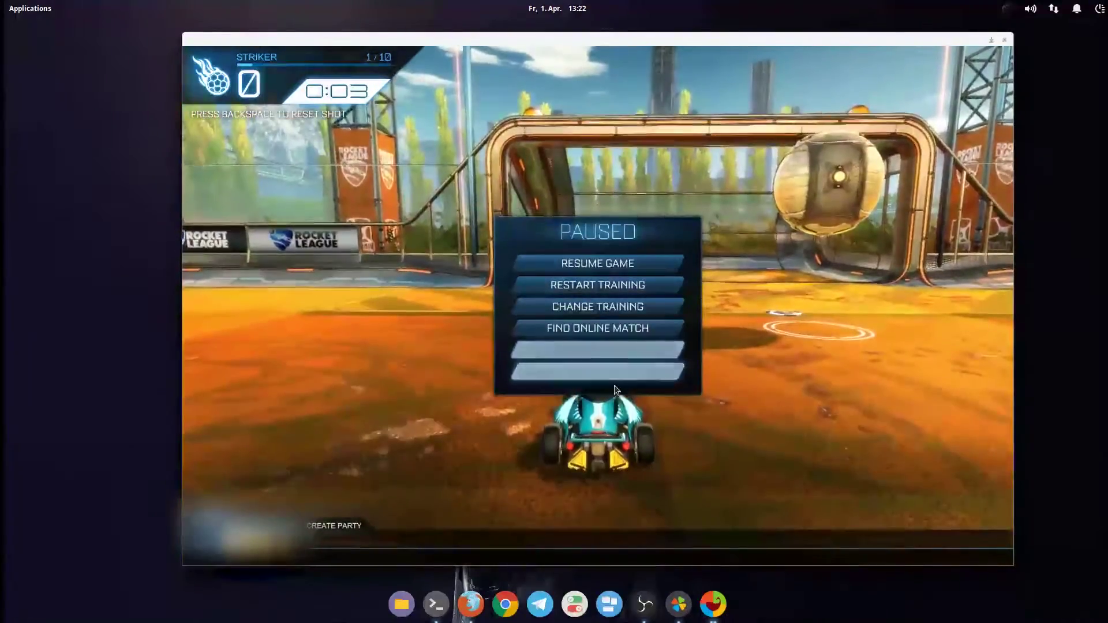
{"action": "left_click", "coordinate": [600, 374]}
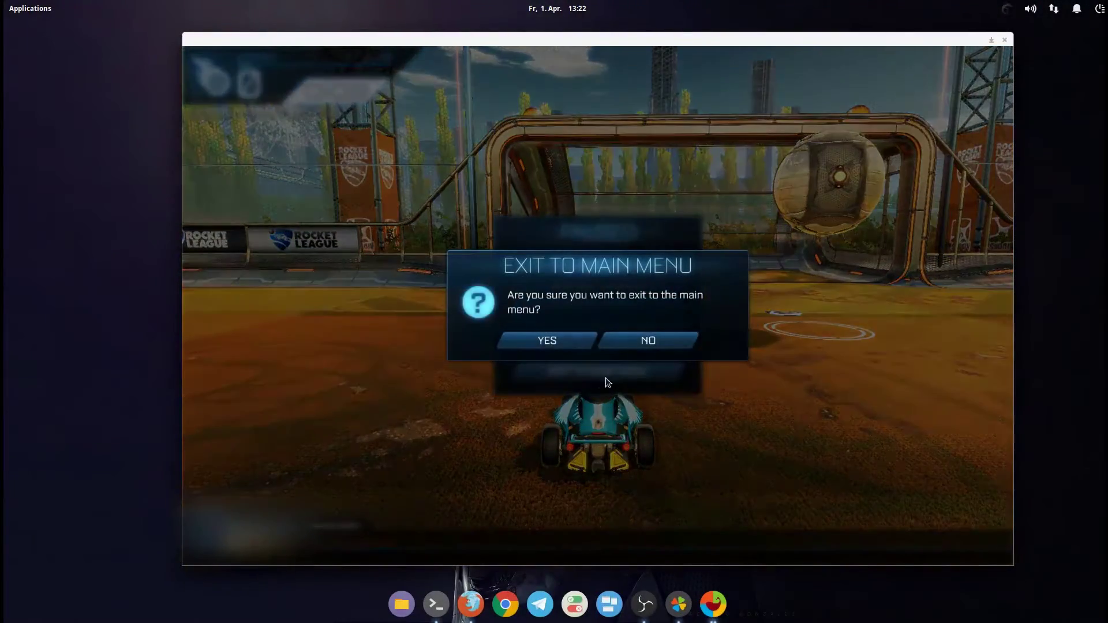
{"action": "left_click", "coordinate": [562, 344]}
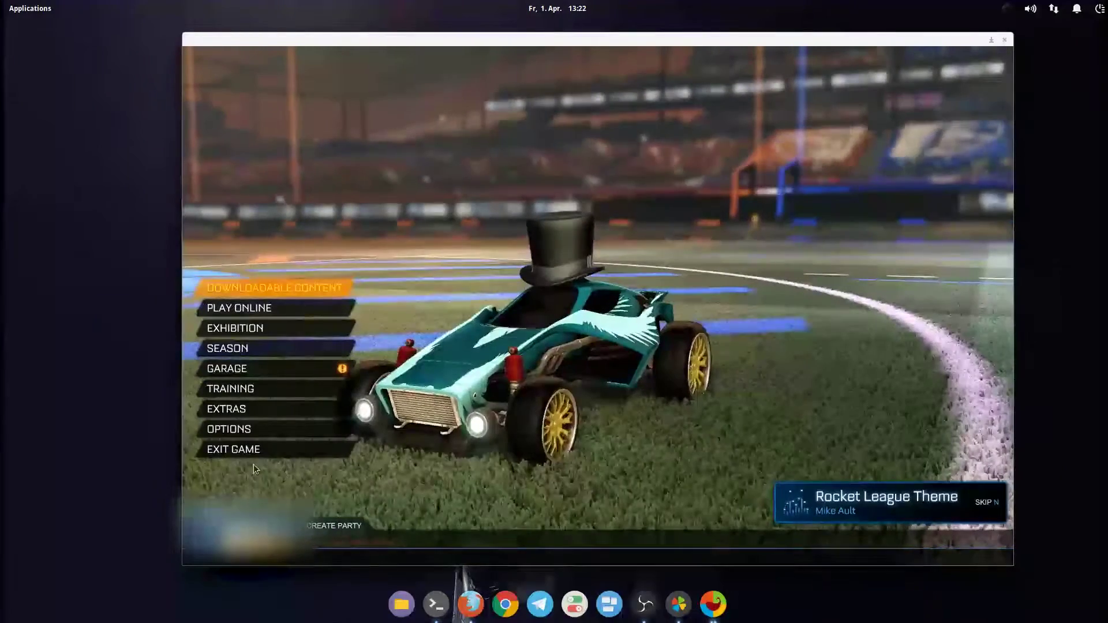
{"action": "left_click", "coordinate": [248, 449]}
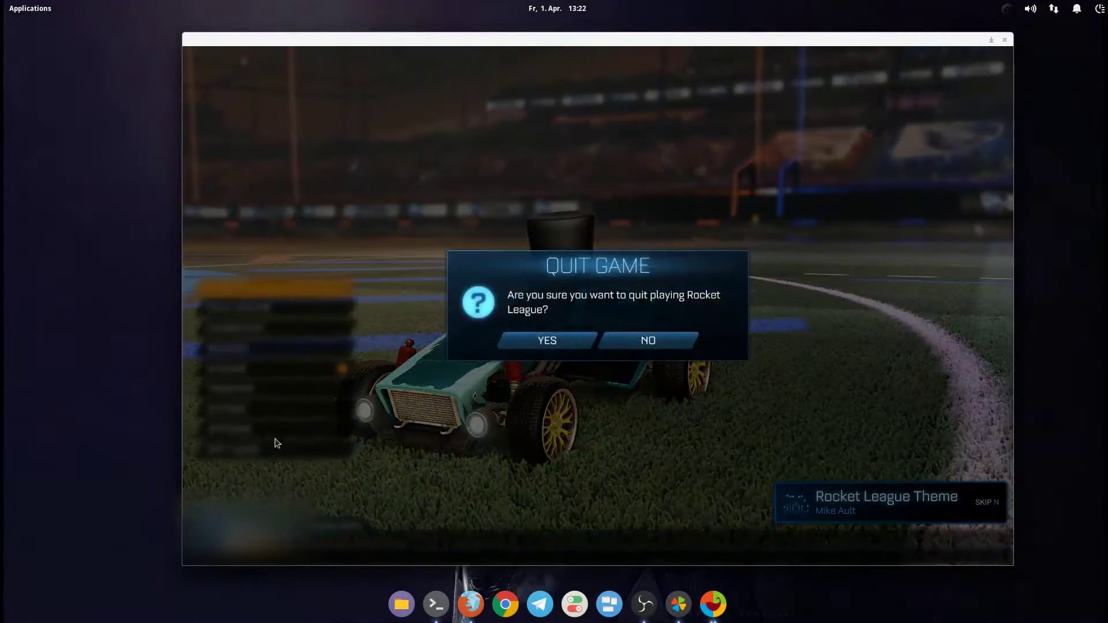
{"action": "left_click", "coordinate": [517, 347]}
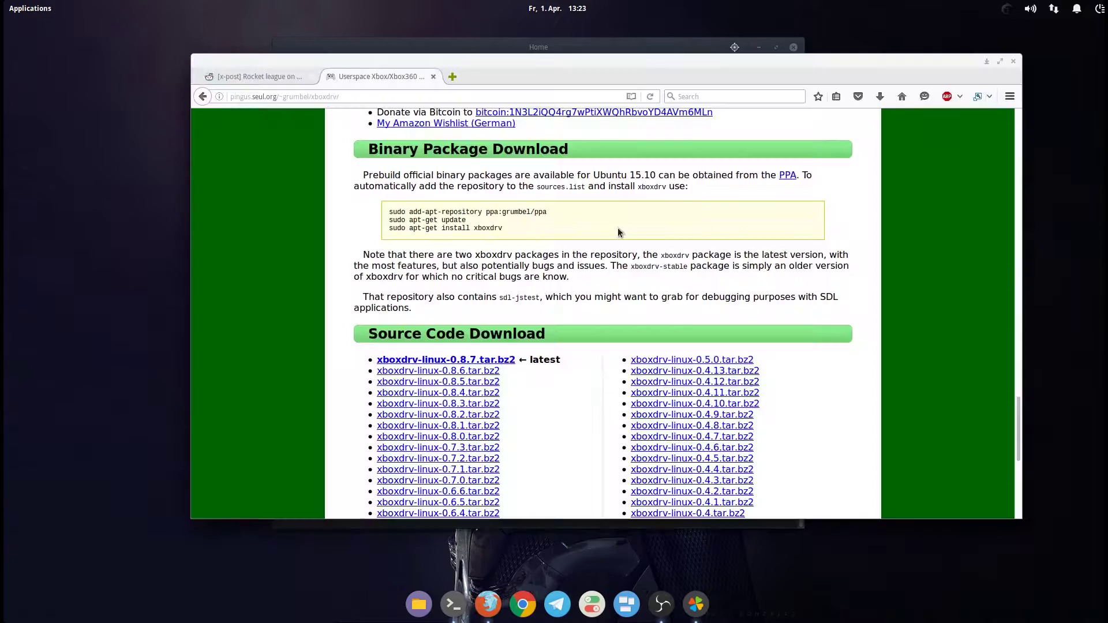
Step: Highlight the xboxdrv page URL, add-apt-repository and apt-get install xboxdrv commands
{"action": "left_click_drag", "start_coordinate": [510, 227], "coordinate": [388, 229]}
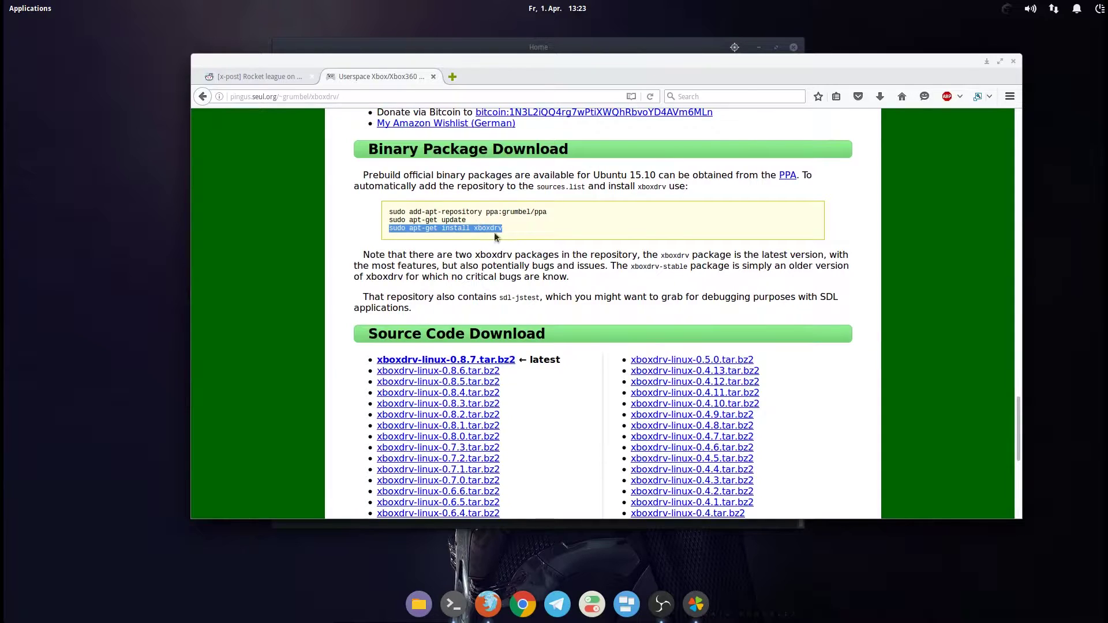
{"action": "left_click", "coordinate": [522, 234]}
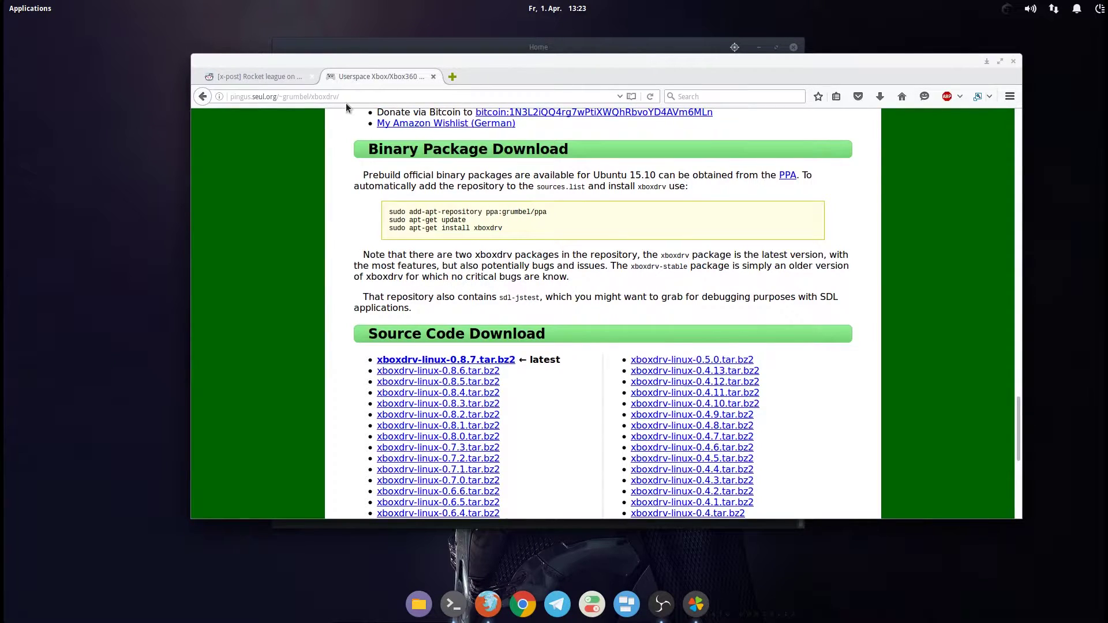
{"action": "left_click_drag", "start_coordinate": [353, 97], "coordinate": [222, 99]}
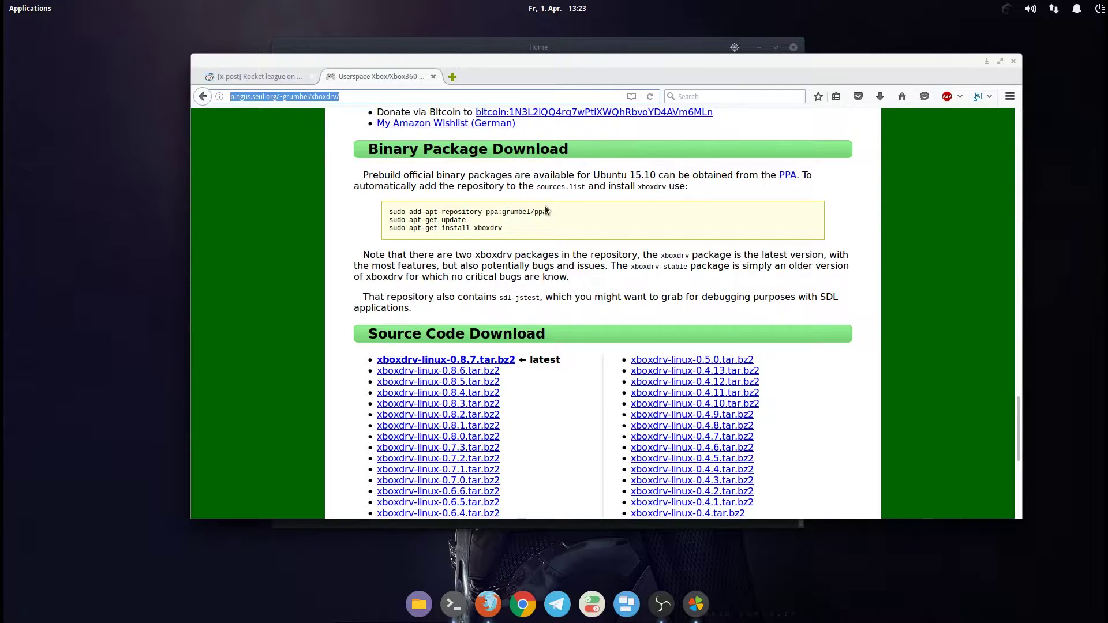
{"action": "left_click_drag", "start_coordinate": [545, 211], "coordinate": [389, 211]}
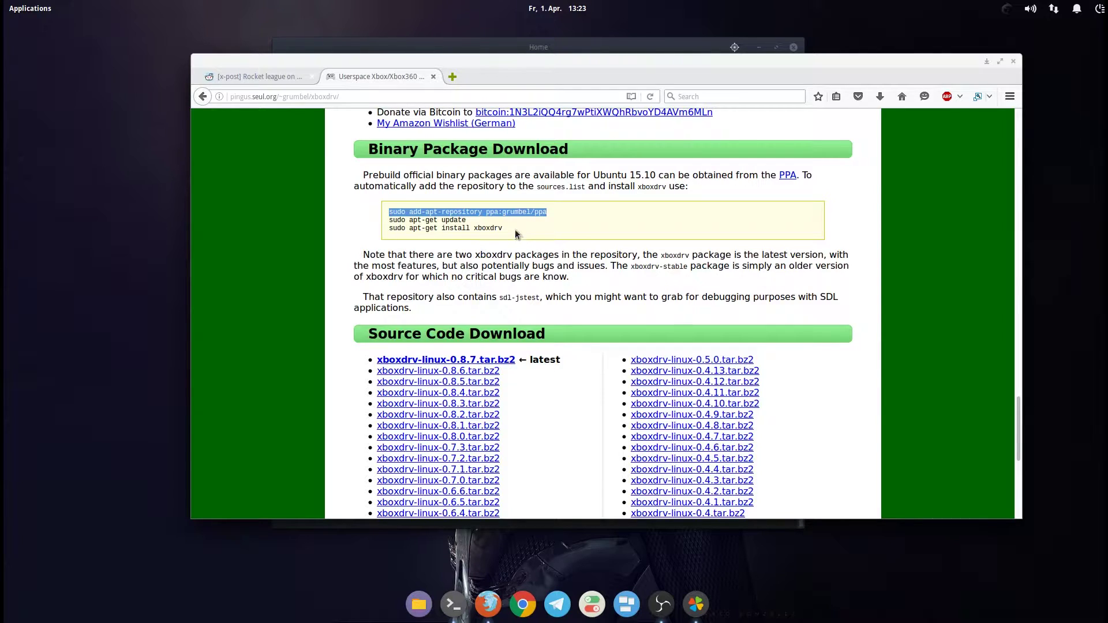
{"action": "left_click_drag", "start_coordinate": [515, 230], "coordinate": [374, 234]}
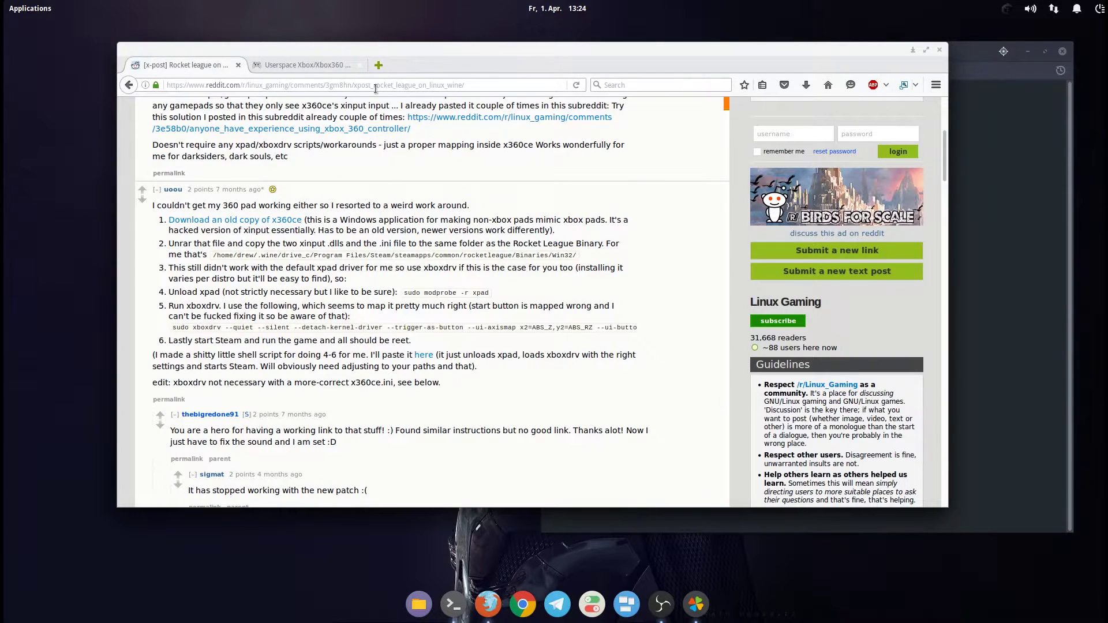
Step: Open the Reddit thread's old x360ce download link in a new tab
{"action": "left_click", "coordinate": [484, 84]}
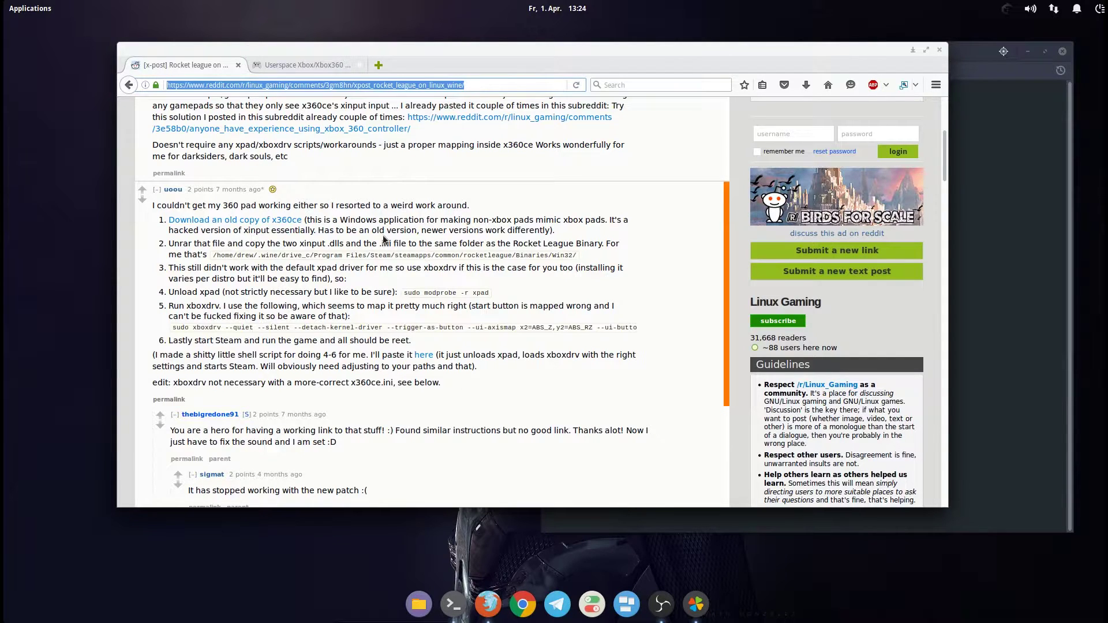
{"action": "left_click", "coordinate": [162, 190]}
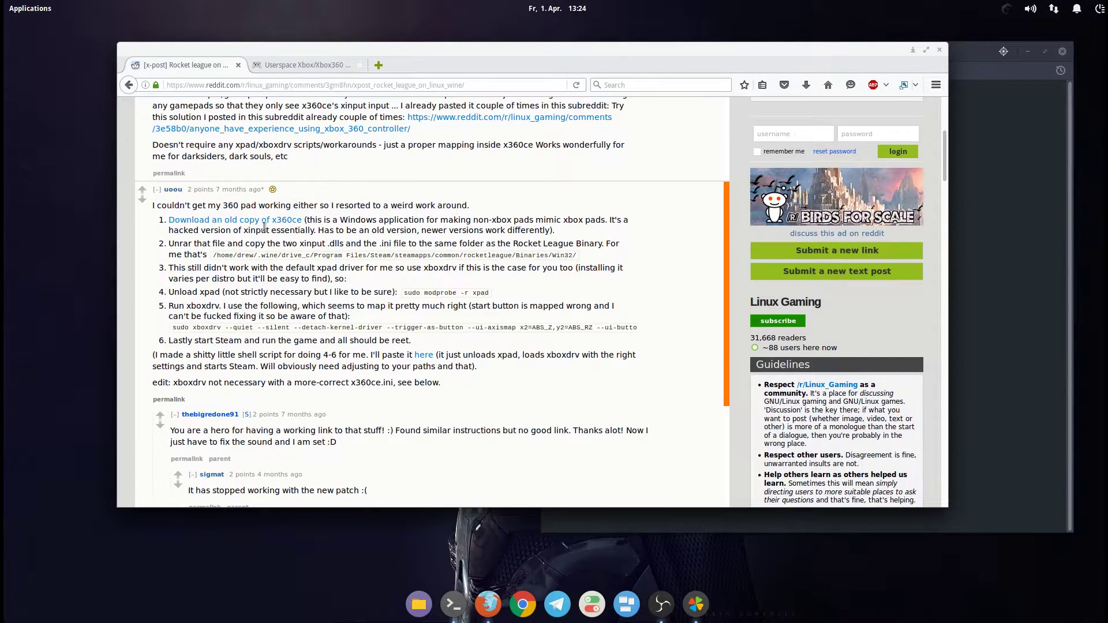
{"action": "left_click", "coordinate": [261, 222]}
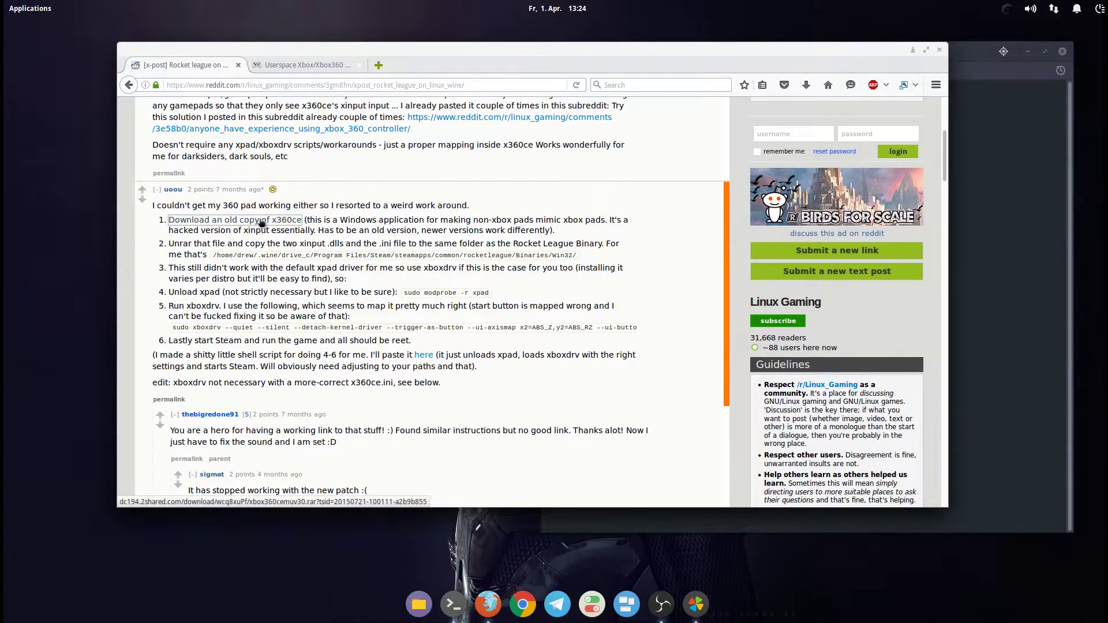
{"action": "left_click", "coordinate": [300, 65]}
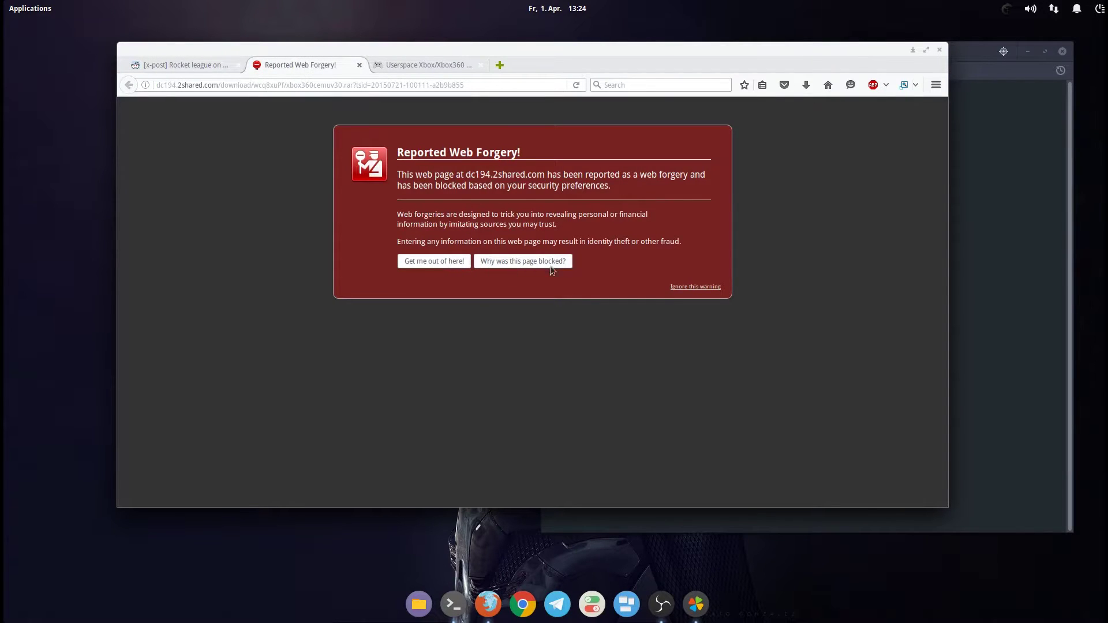
Step: Bypass the forgery warning to view xbox360cemu.v.3.0.rar, then close the 2shared tab
{"action": "left_click", "coordinate": [692, 286]}
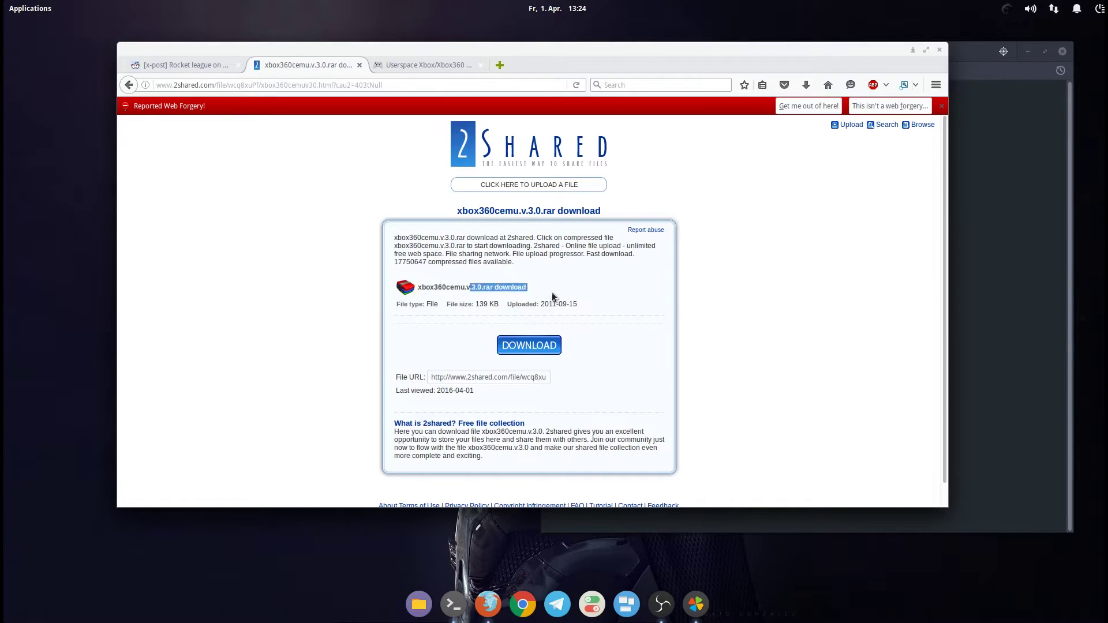
{"action": "left_click", "coordinate": [359, 65]}
{"action": "left_click", "coordinate": [394, 186]}
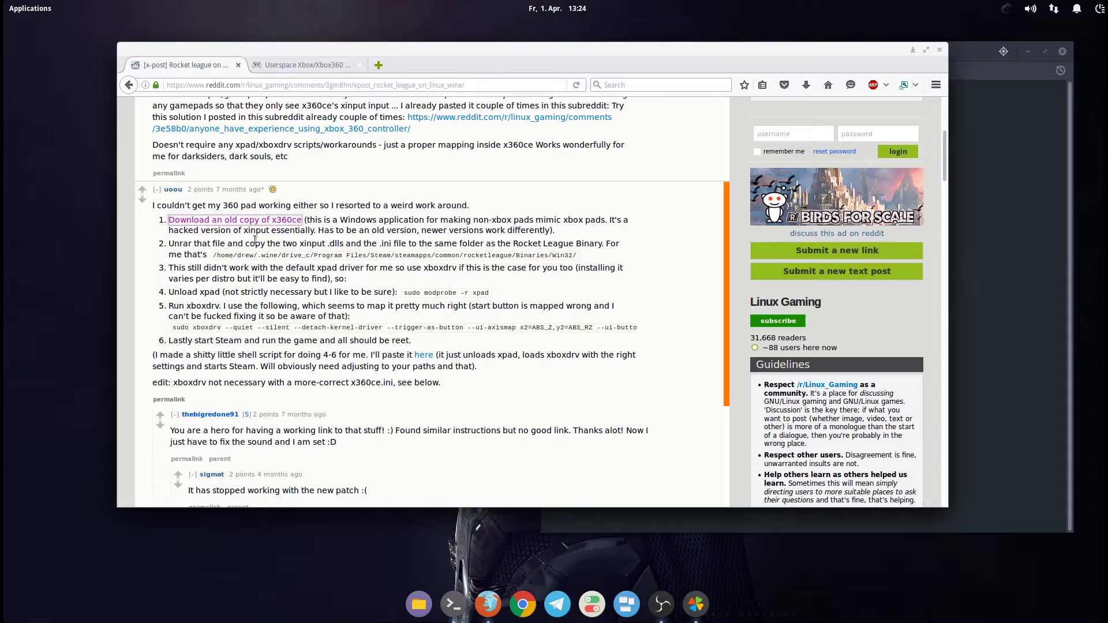
Step: Highlight the step for copying the xinput DLLs to Win32, then bring up PlayOnLinux
{"action": "left_click_drag", "start_coordinate": [298, 243], "coordinate": [341, 242]}
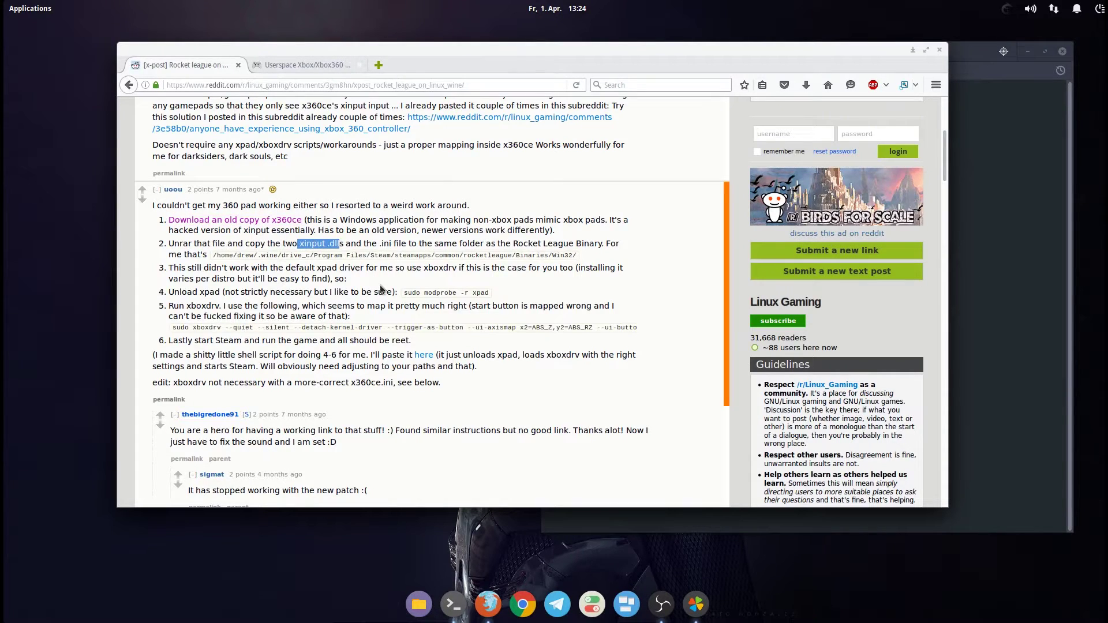
{"action": "mouse_move", "coordinate": [578, 256]}
{"action": "left_mouse_down"}
{"action": "mouse_move", "coordinate": [282, 244]}
{"action": "mouse_move", "coordinate": [209, 256]}
{"action": "left_mouse_up"}
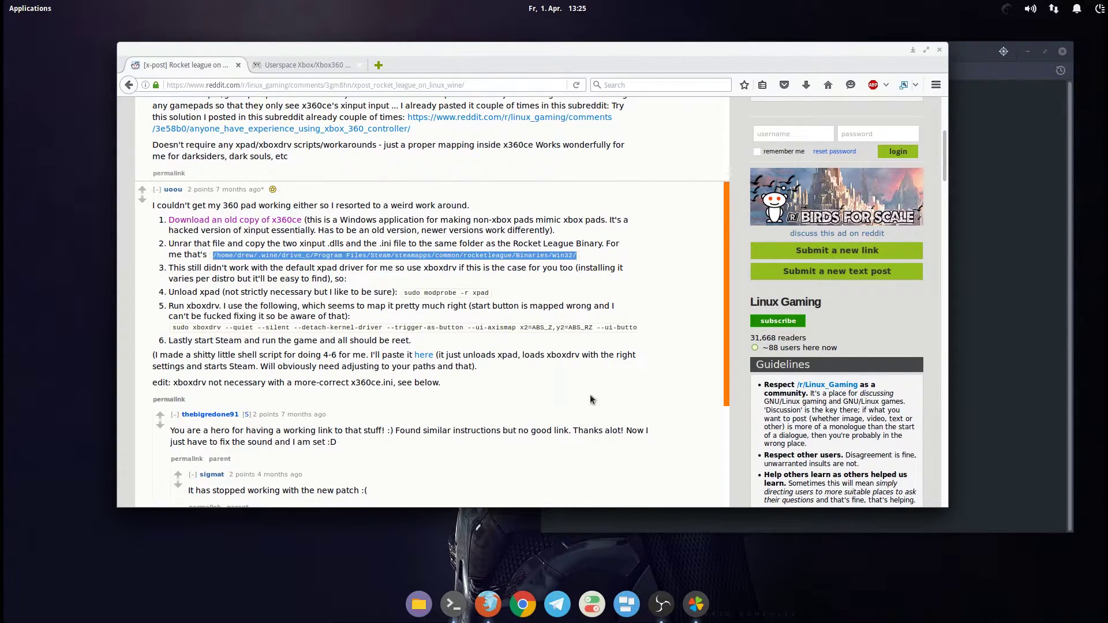
{"action": "left_click", "coordinate": [696, 604]}
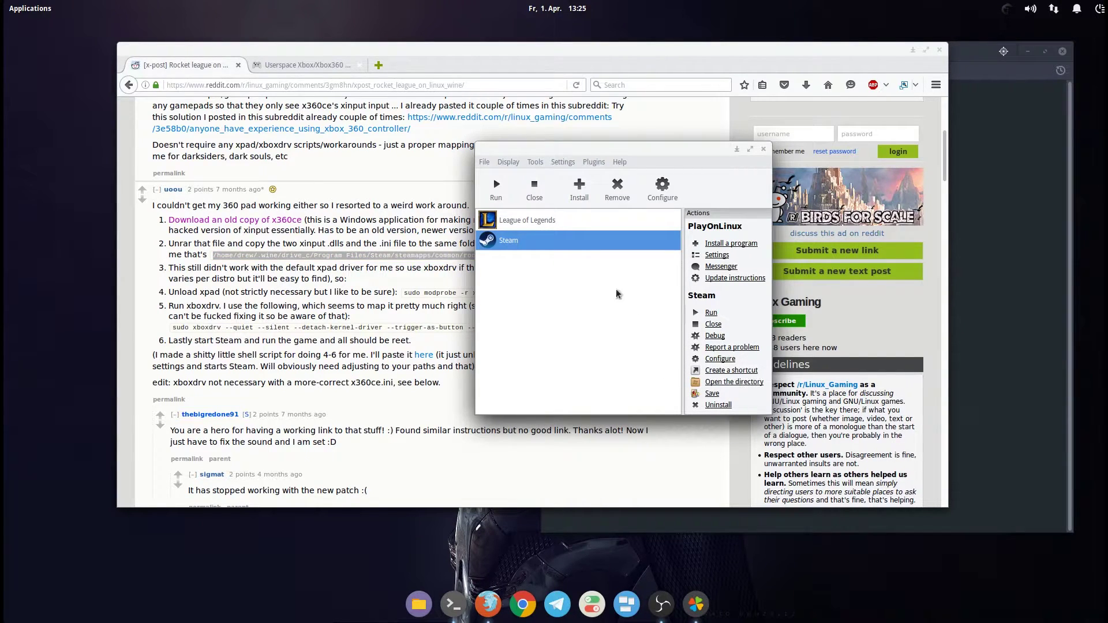
Step: Browse the Steam prefix to steamapps/common/rocketleague/Binaries/Win32 in Files
{"action": "left_click", "coordinate": [739, 382]}
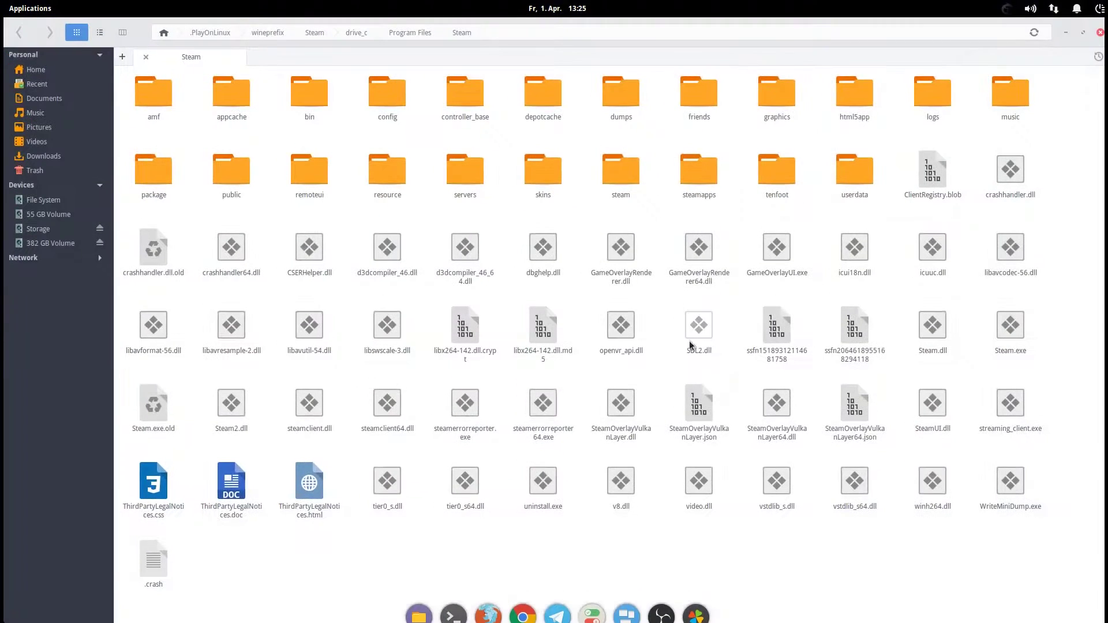
{"action": "left_click_drag", "start_coordinate": [566, 21], "coordinate": [586, 49]}
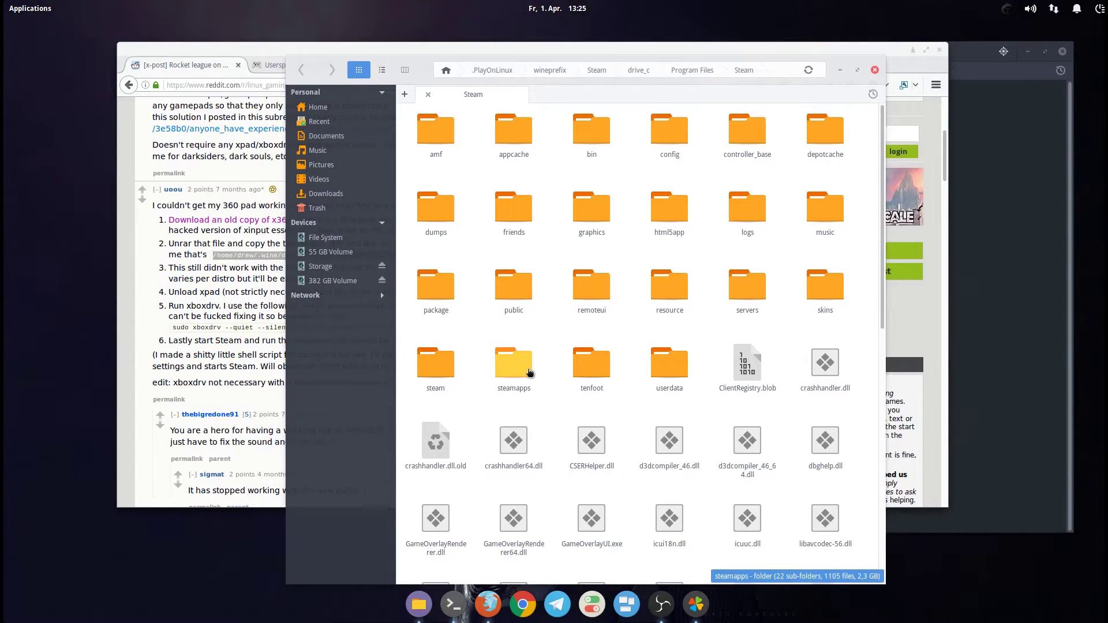
{"action": "double_click", "coordinate": [529, 373]}
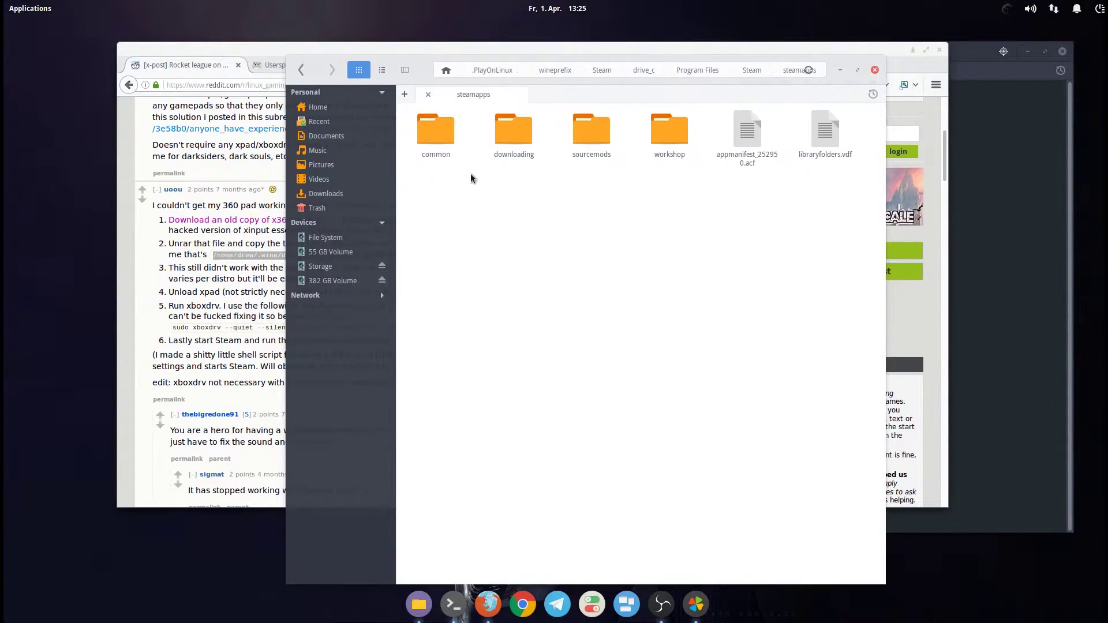
{"action": "double_click", "coordinate": [442, 134]}
{"action": "double_click", "coordinate": [442, 135]}
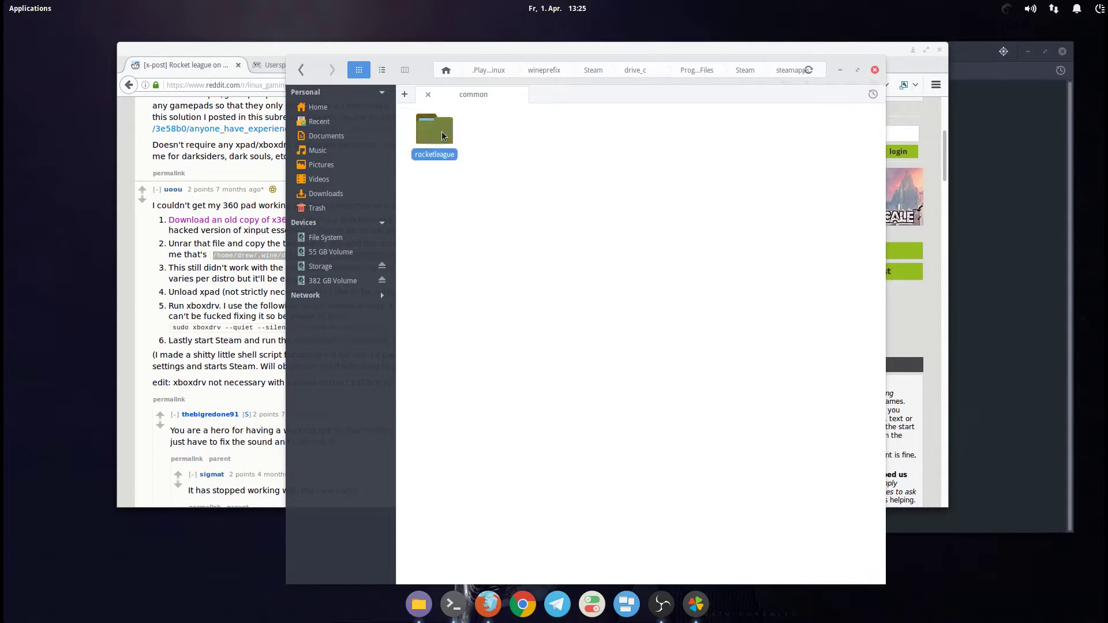
{"action": "double_click", "coordinate": [527, 59]}
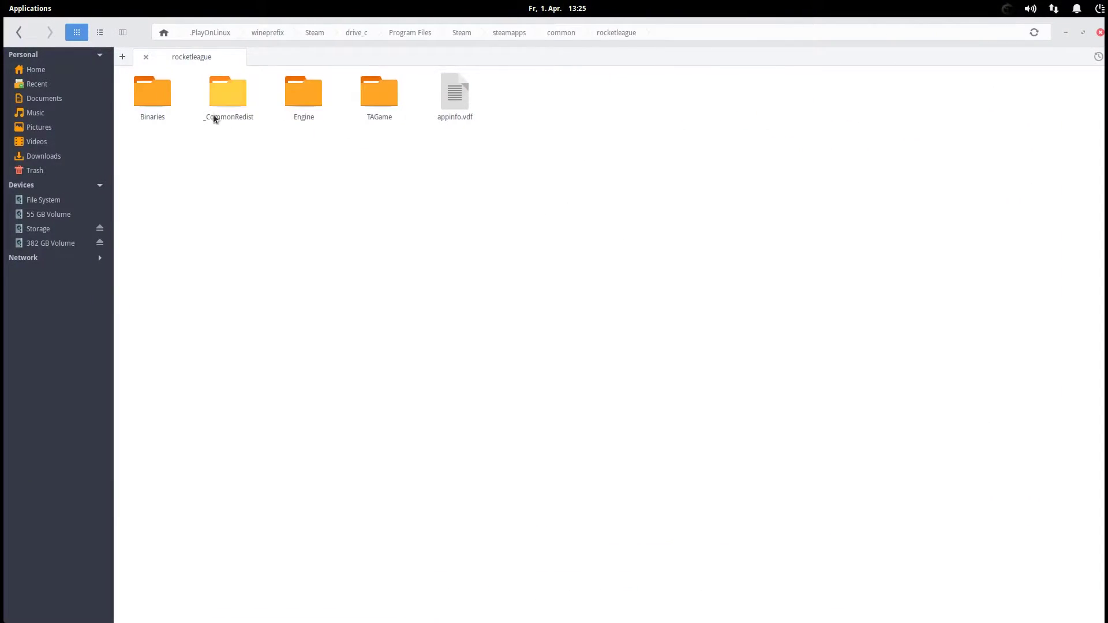
{"action": "double_click", "coordinate": [165, 103]}
{"action": "double_click", "coordinate": [161, 100]}
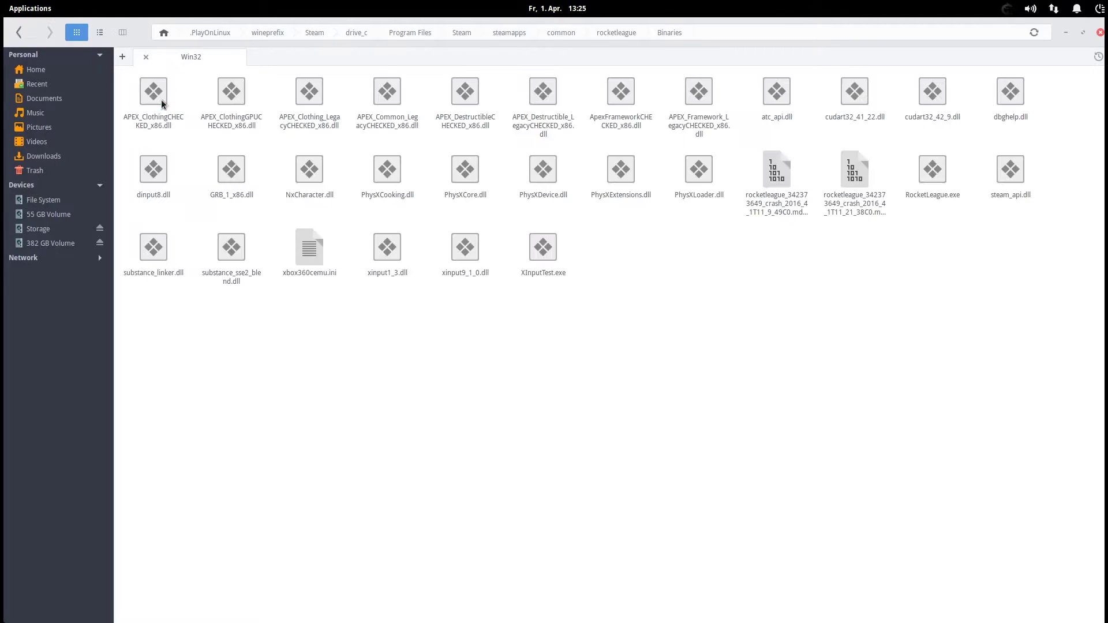
Step: Select xinput1_3.dll and xinput9_1_0.dll, then return to the Reddit guide
{"action": "mouse_move", "coordinate": [652, 23]}
{"action": "left_mouse_down"}
{"action": "mouse_move", "coordinate": [732, 74]}
{"action": "mouse_move", "coordinate": [838, 47]}
{"action": "left_mouse_up"}
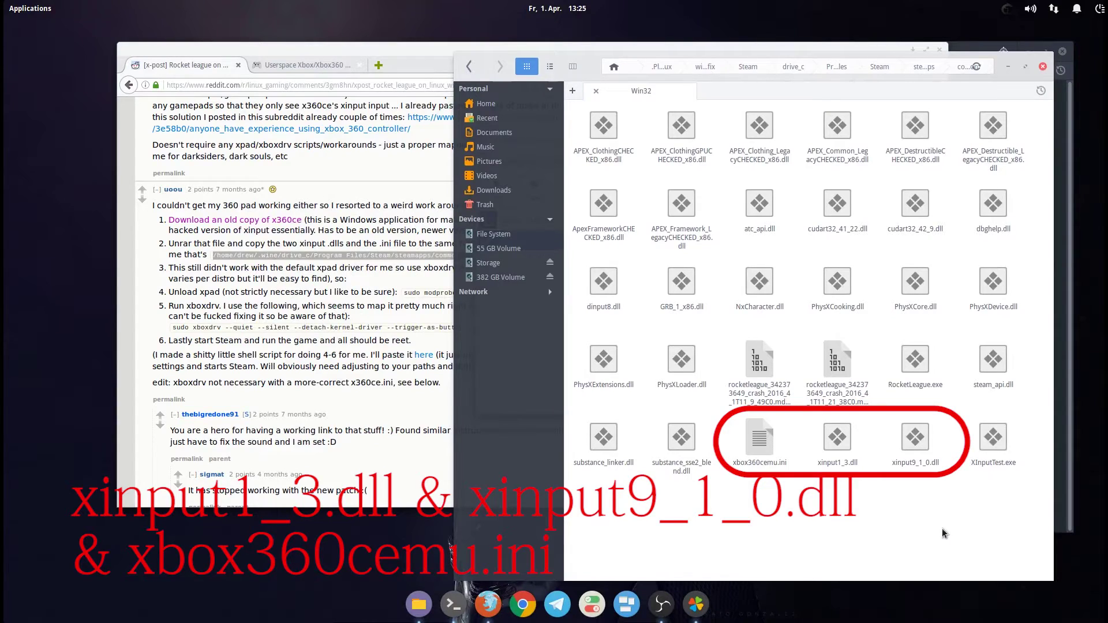
{"action": "left_click_drag", "start_coordinate": [914, 510], "coordinate": [808, 417]}
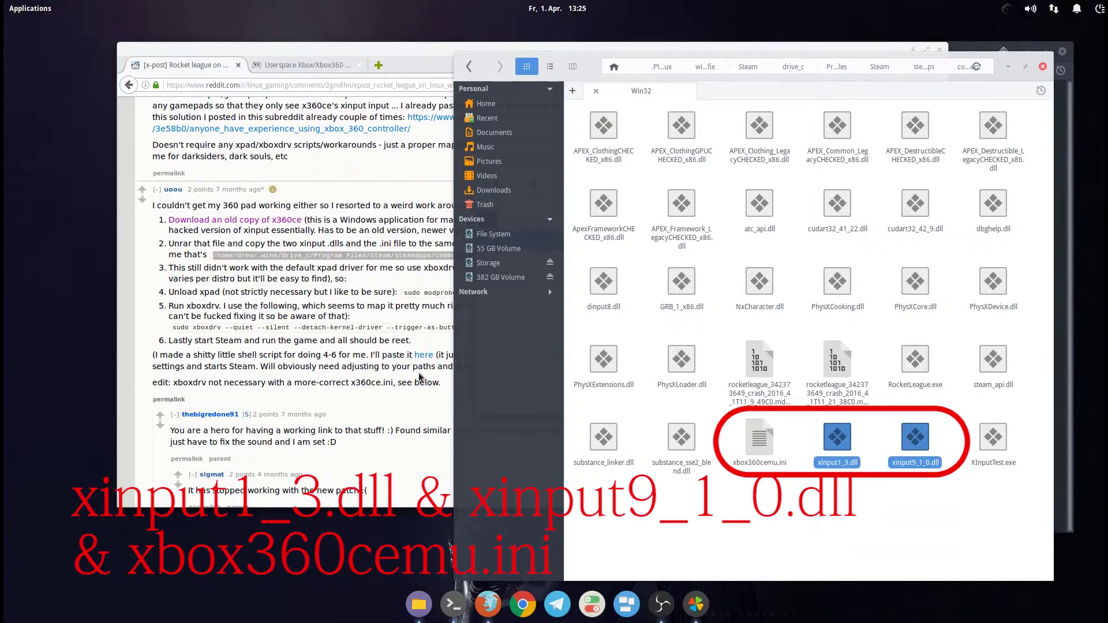
{"action": "left_click", "coordinate": [181, 290]}
Step: Review guide step 4 on unloading xpad, then follow the comment's 'here' link to the Pastebin script
{"action": "left_click_drag", "start_coordinate": [172, 292], "coordinate": [502, 300]}
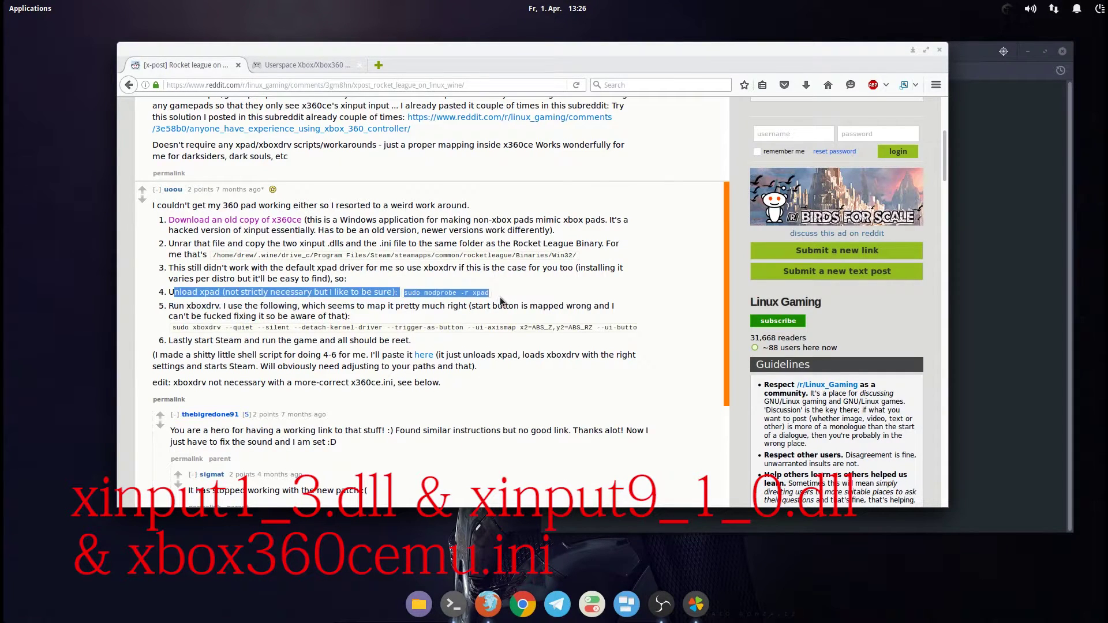
{"action": "left_click", "coordinate": [515, 298]}
{"action": "left_click_drag", "start_coordinate": [802, 50], "coordinate": [709, 60]}
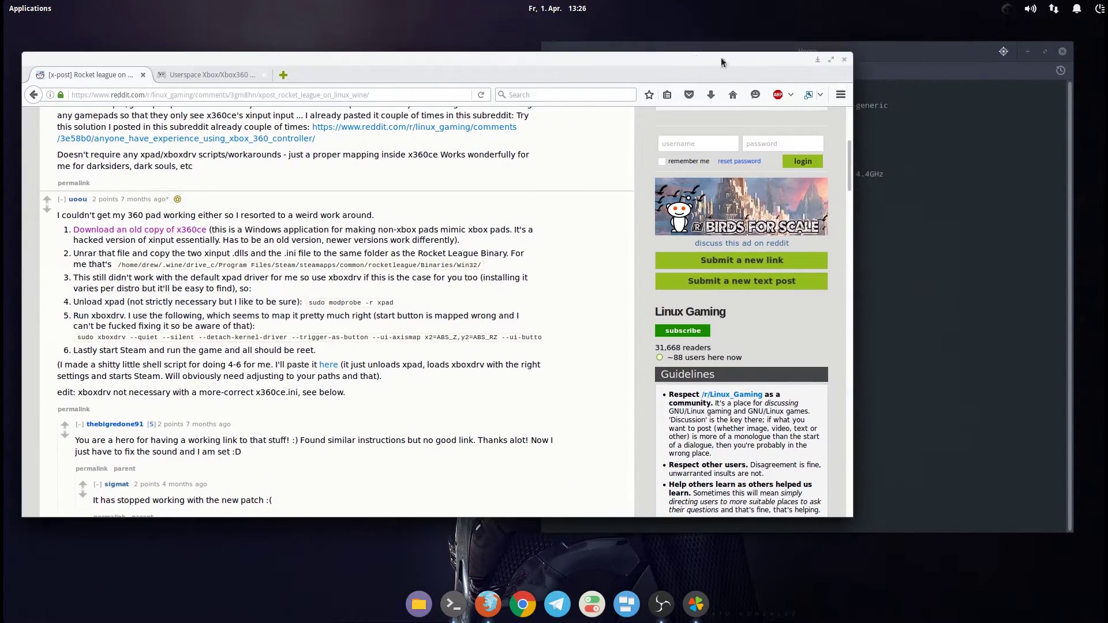
{"action": "left_click", "coordinate": [885, 61]}
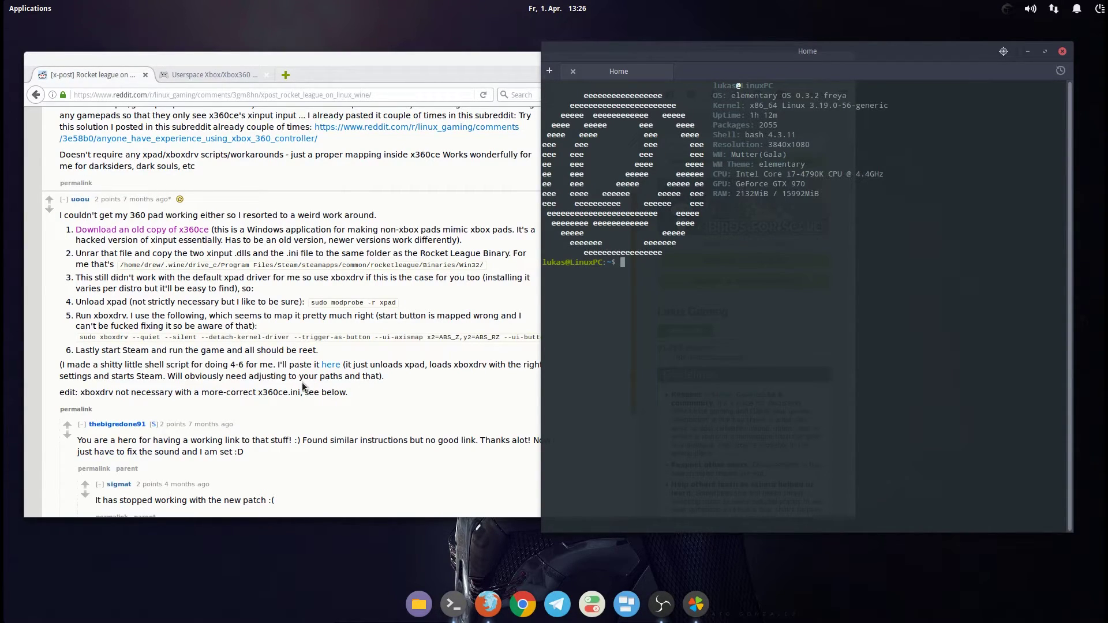
{"action": "left_click", "coordinate": [244, 371]}
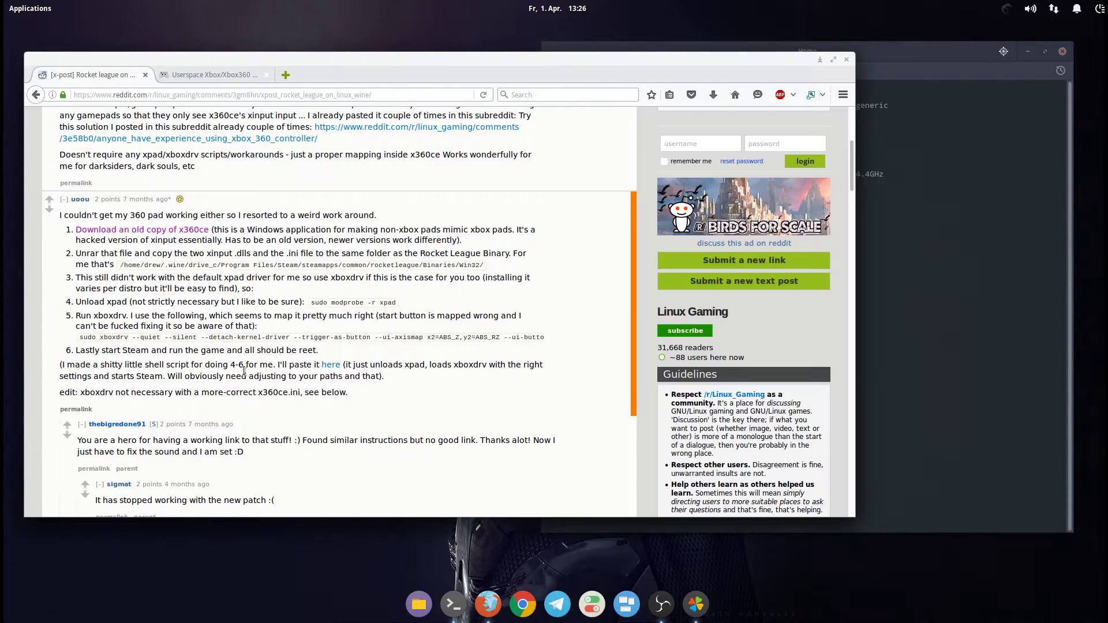
{"action": "left_click", "coordinate": [325, 366]}
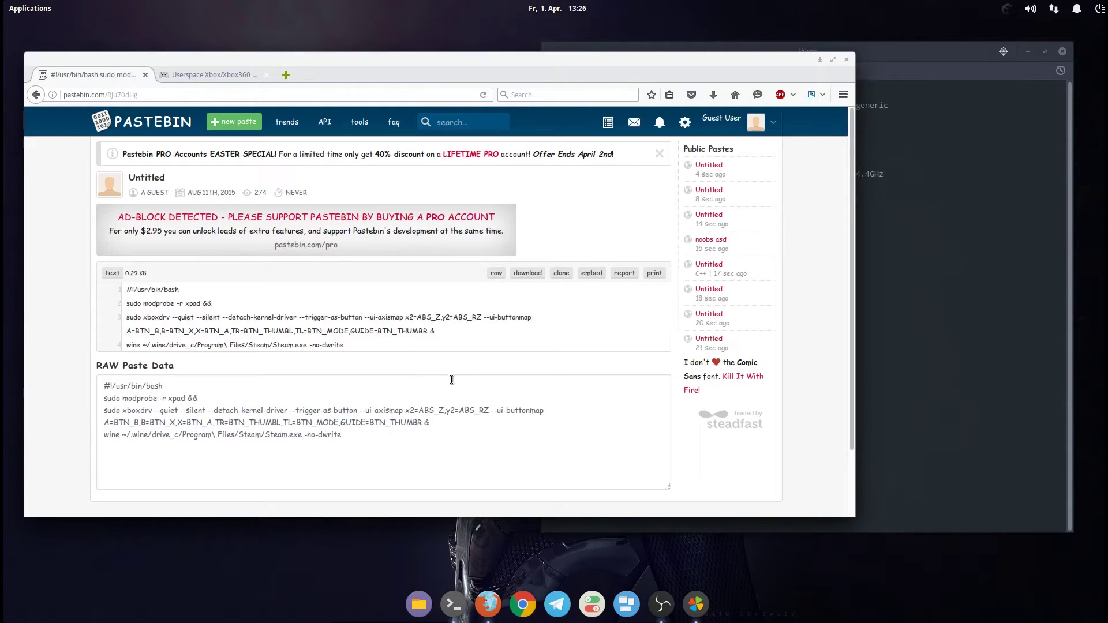
Step: Copy the xboxdrv command lines from the raw Pastebin script and run them in the terminal
{"action": "left_click", "coordinate": [915, 328]}
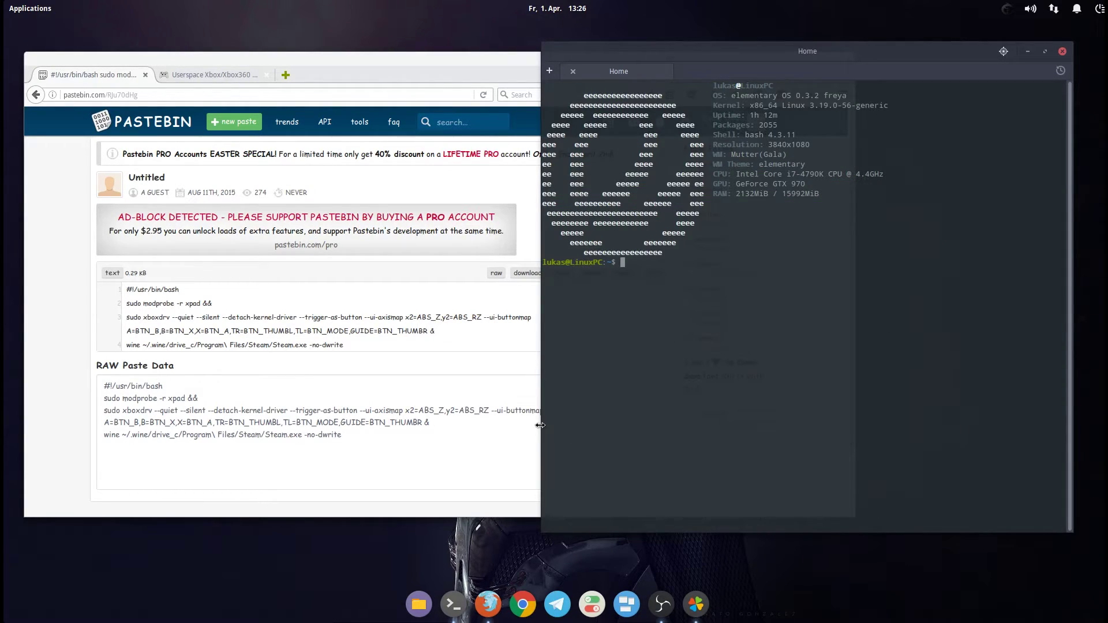
{"action": "left_click", "coordinate": [450, 444]}
{"action": "left_click_drag", "start_coordinate": [440, 424], "coordinate": [98, 412]}
{"action": "key", "text": "super+c"}
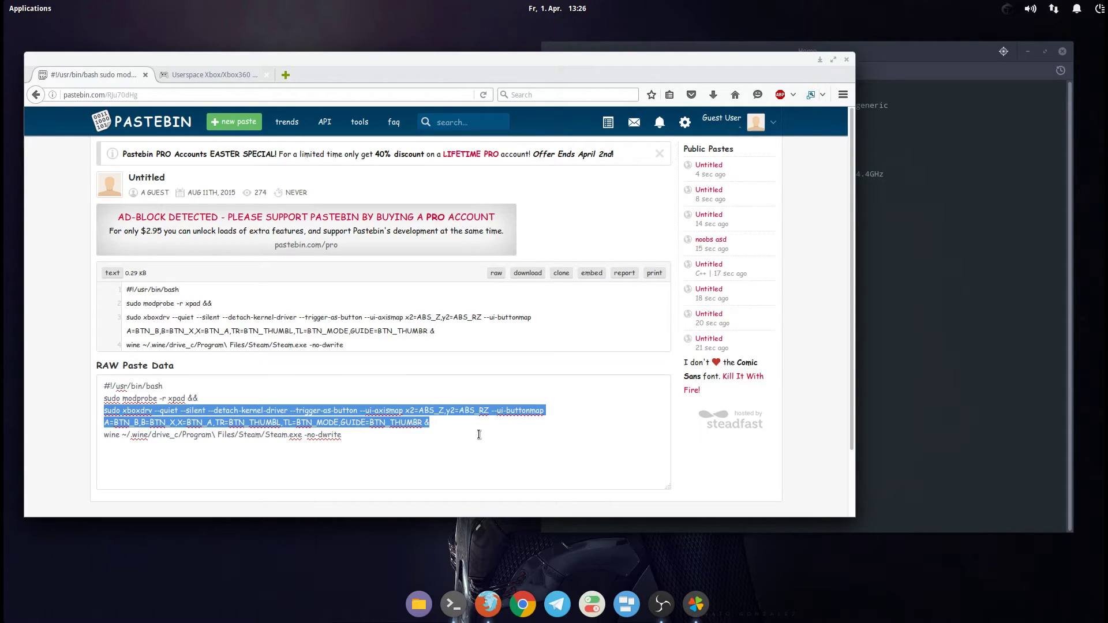
{"action": "left_click", "coordinate": [930, 298]}
{"action": "middle_click", "coordinate": [930, 298]}
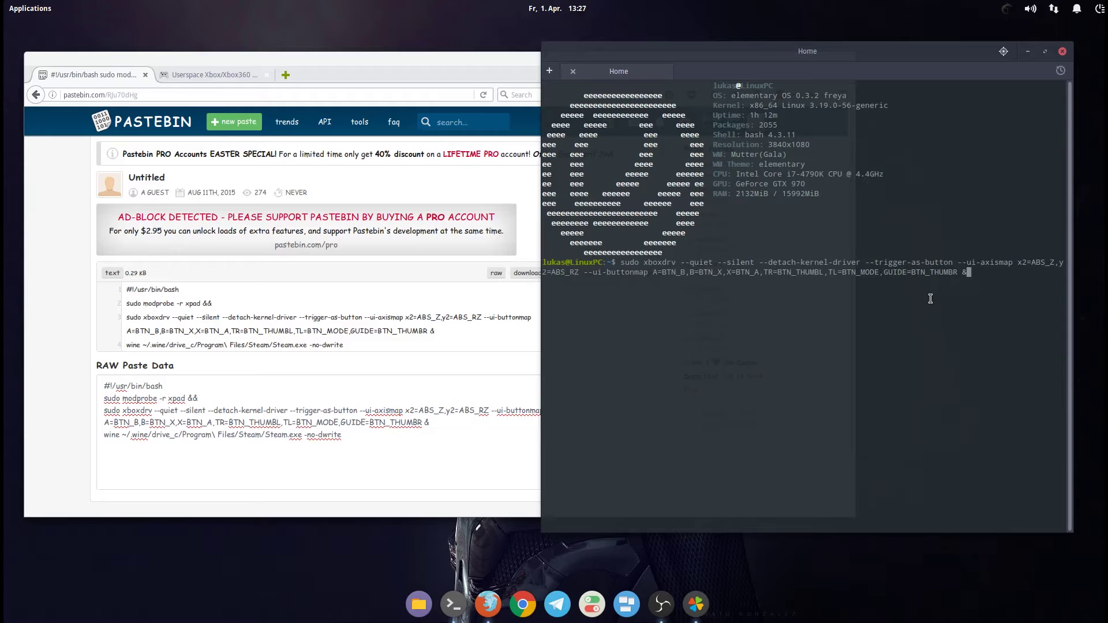
{"action": "key", "text": "Return"}
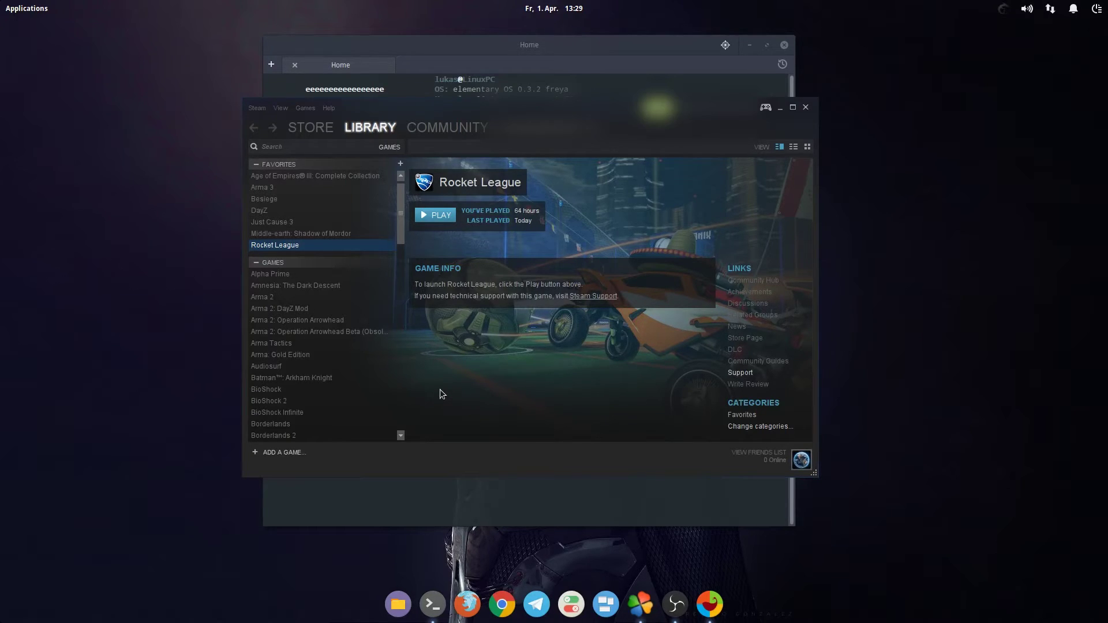
Step: Press PLAY on Rocket League in the Steam library and let first-time setup complete
{"action": "left_click", "coordinate": [424, 218]}
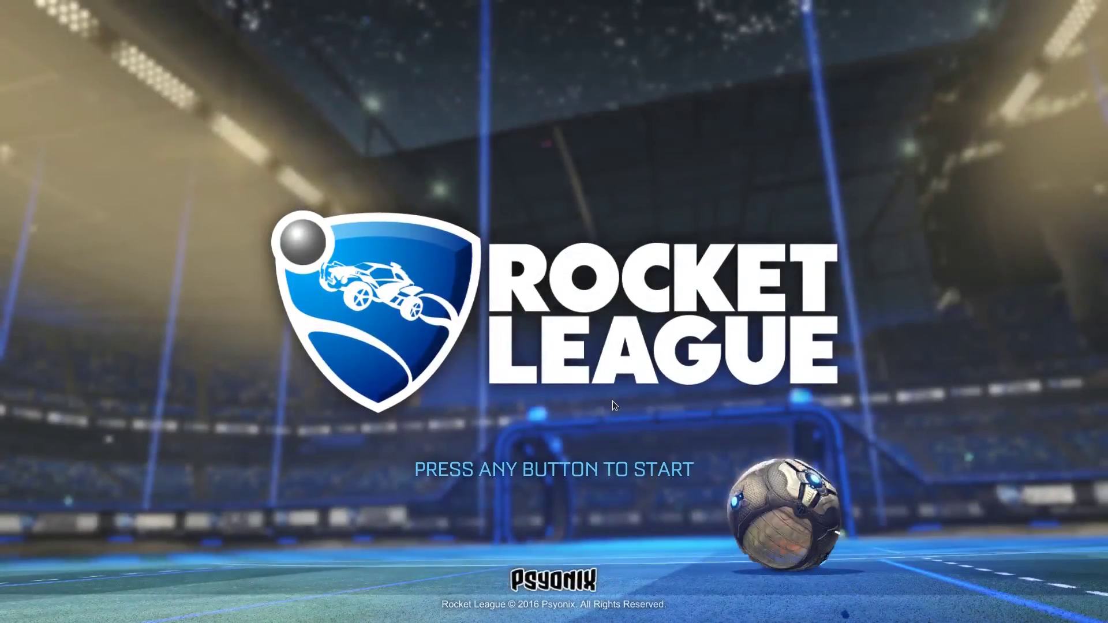
Step: Get past the title screen and open TRAINING from the main menu
{"action": "key", "text": "Return"}
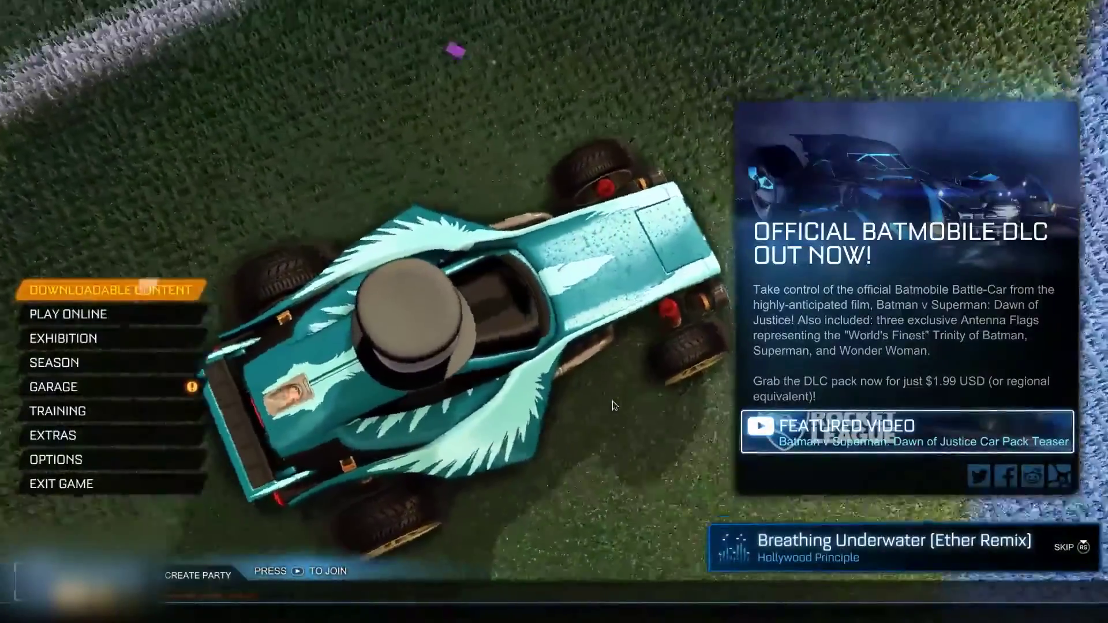
{"action": "key", "text": "Up"}
{"action": "key", "text": "Up"}
{"action": "key", "text": "Up"}
{"action": "key", "text": "Up"}
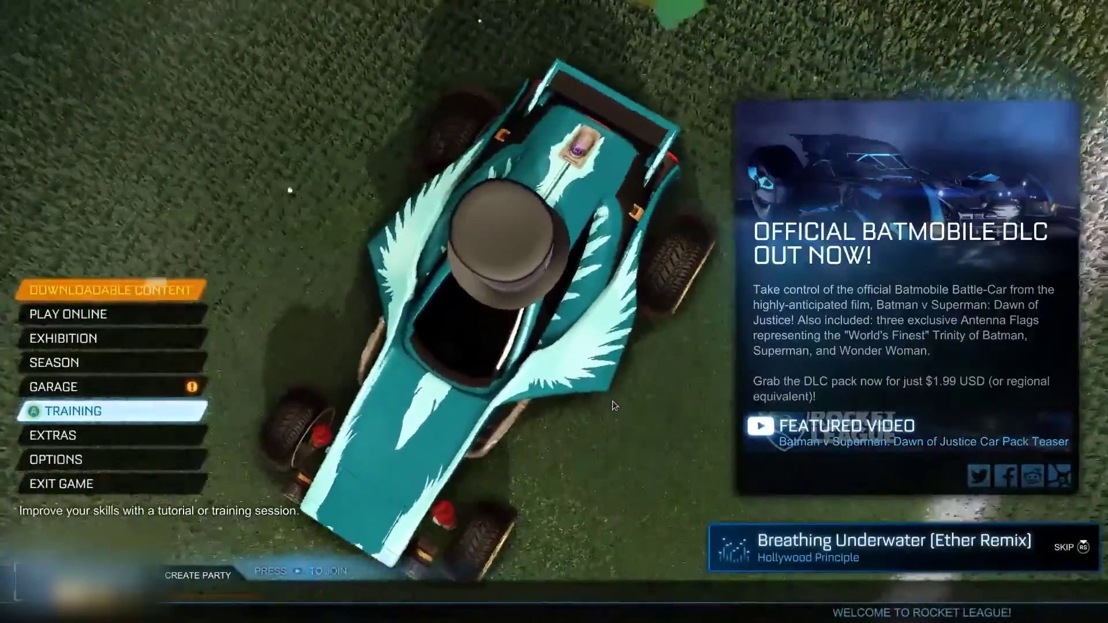
{"action": "key", "text": "Up"}
{"action": "key", "text": "Down"}
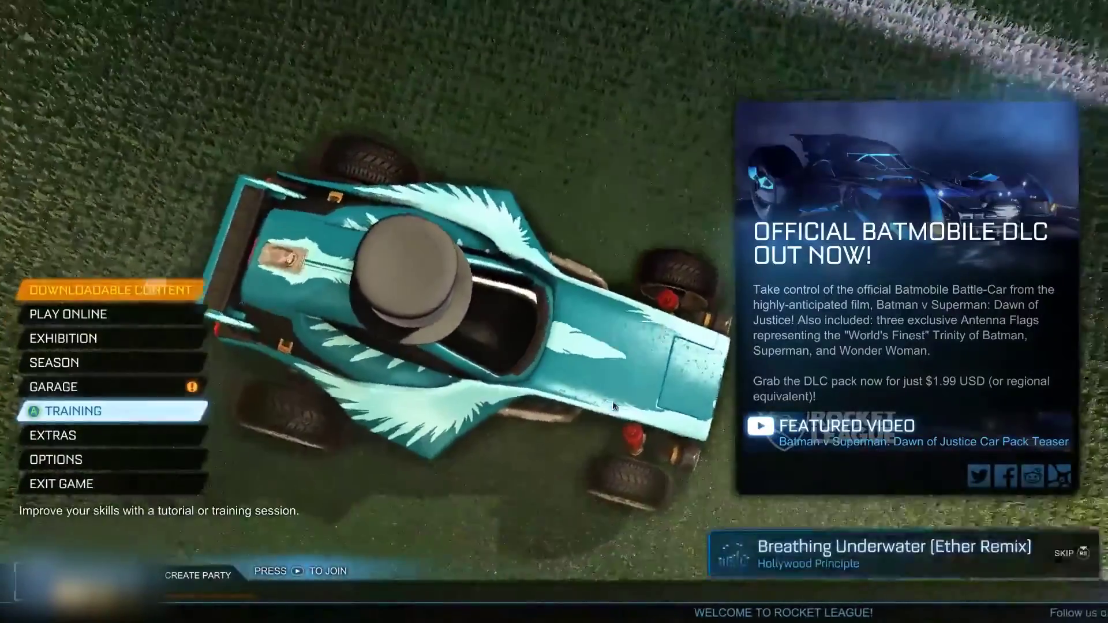
{"action": "key", "text": "Up"}
{"action": "key", "text": "Down"}
{"action": "key", "text": "Return"}
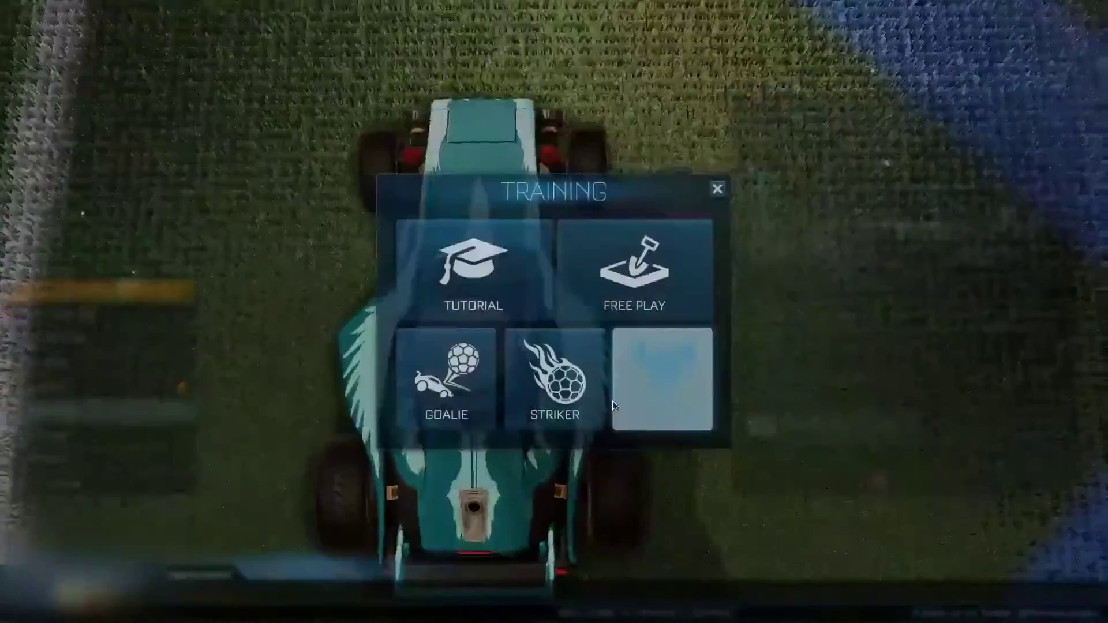
Step: Choose Striker training on Pro difficulty to start the session
{"action": "key", "text": "Left"}
{"action": "key", "text": "Return"}
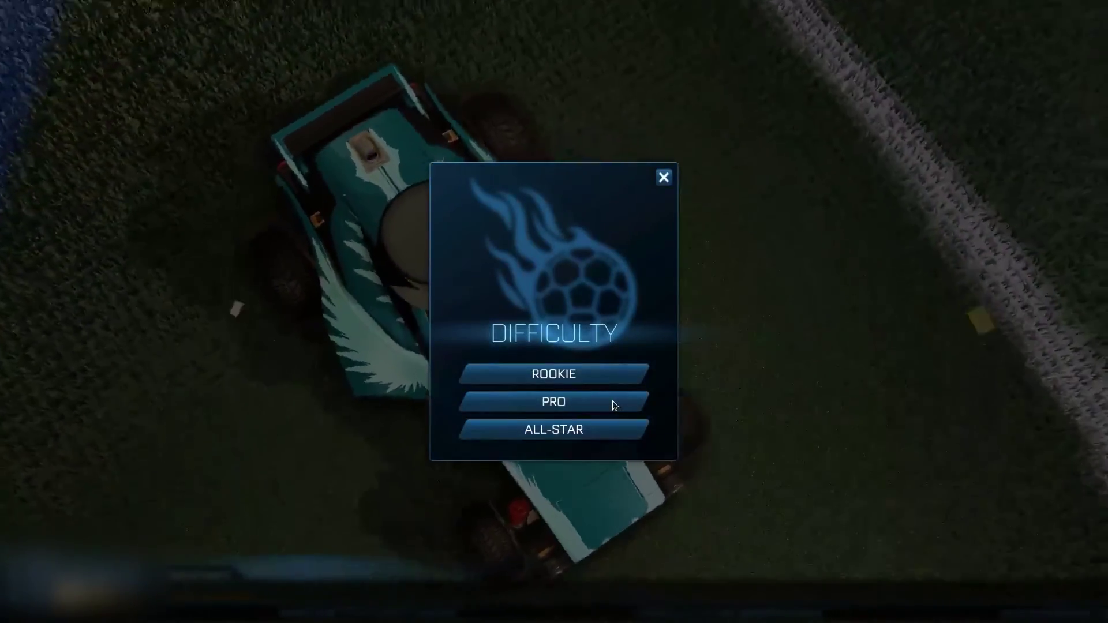
{"action": "key", "text": "Down"}
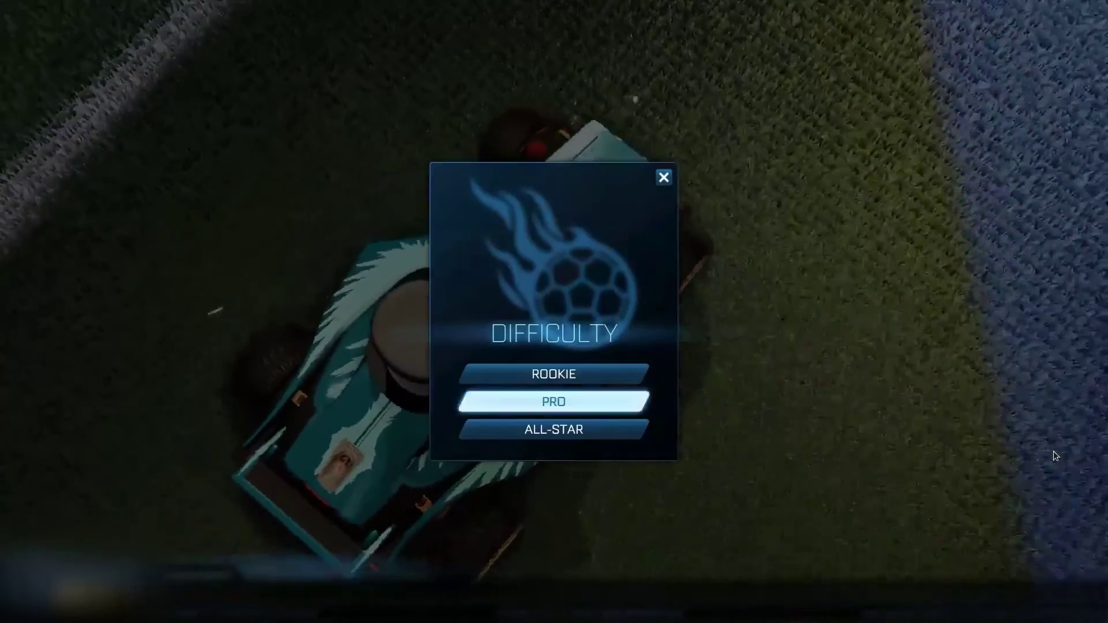
{"action": "key", "text": "Return"}
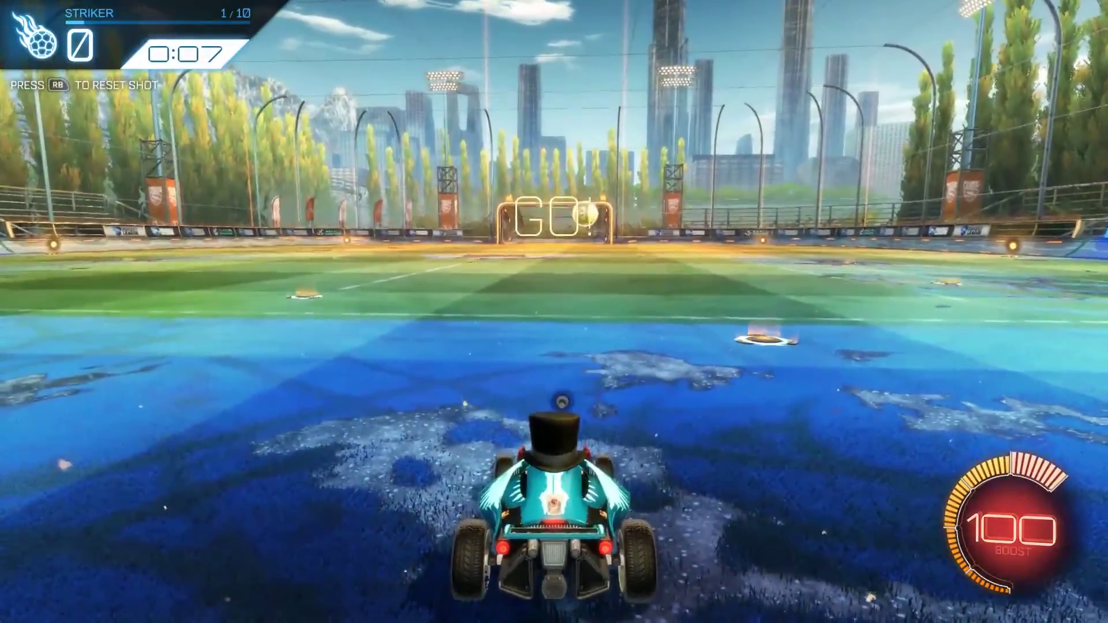
Step: Boost off the kickoff, turn on ball cam, and drive the ball into the goal twice
{"action": "key", "text": "w"}
{"action": "key", "text": "y"}
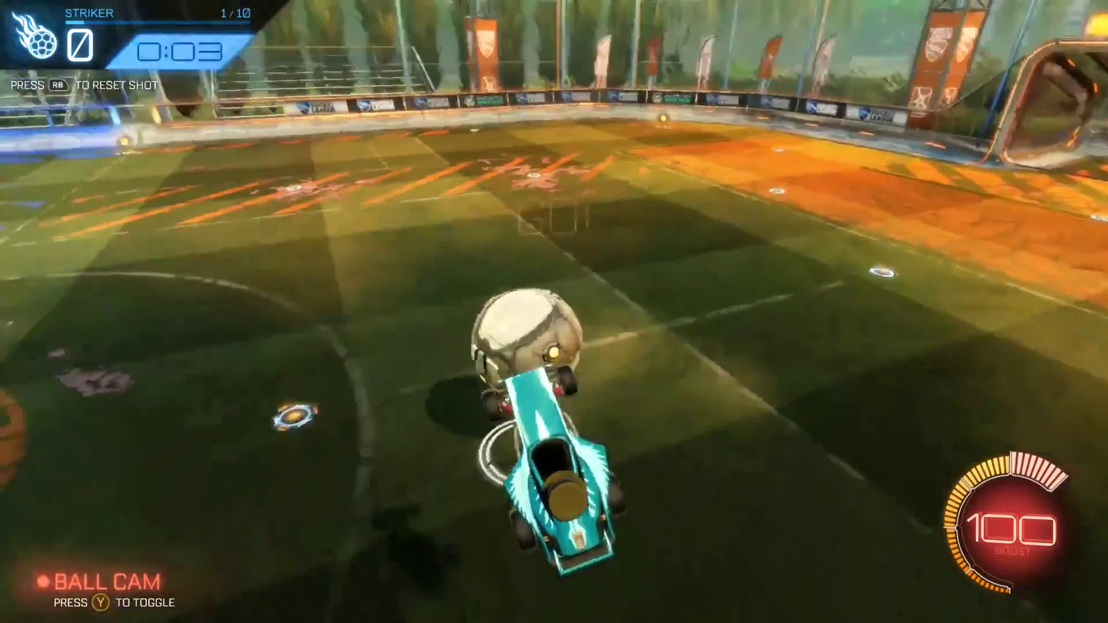
{"action": "key", "text": "d"}
{"action": "key", "text": "d"}
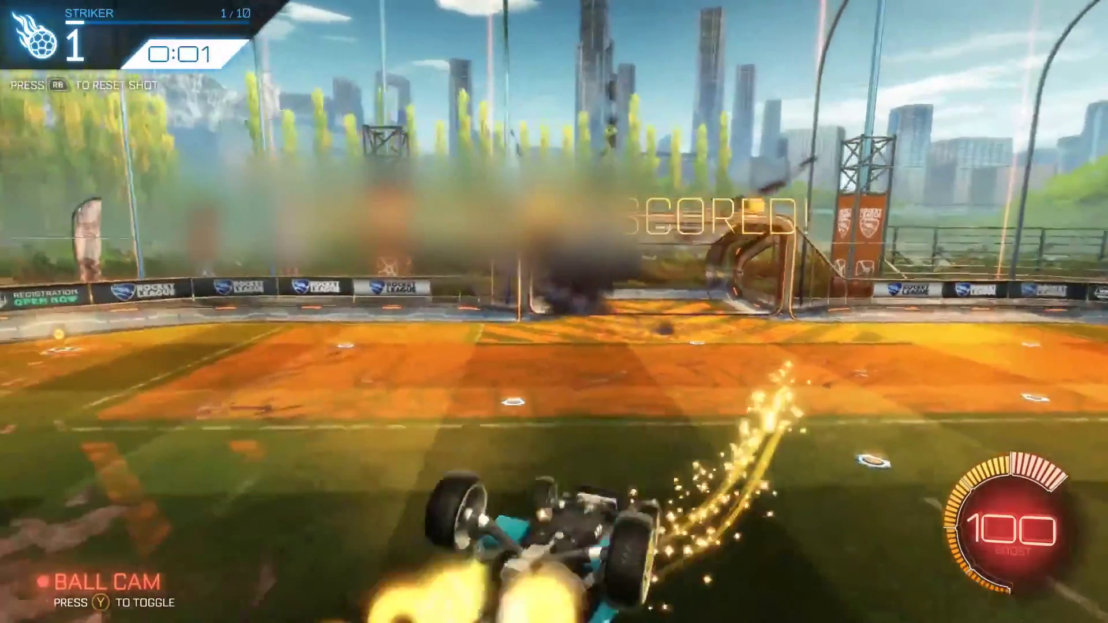
{"action": "key", "text": "space"}
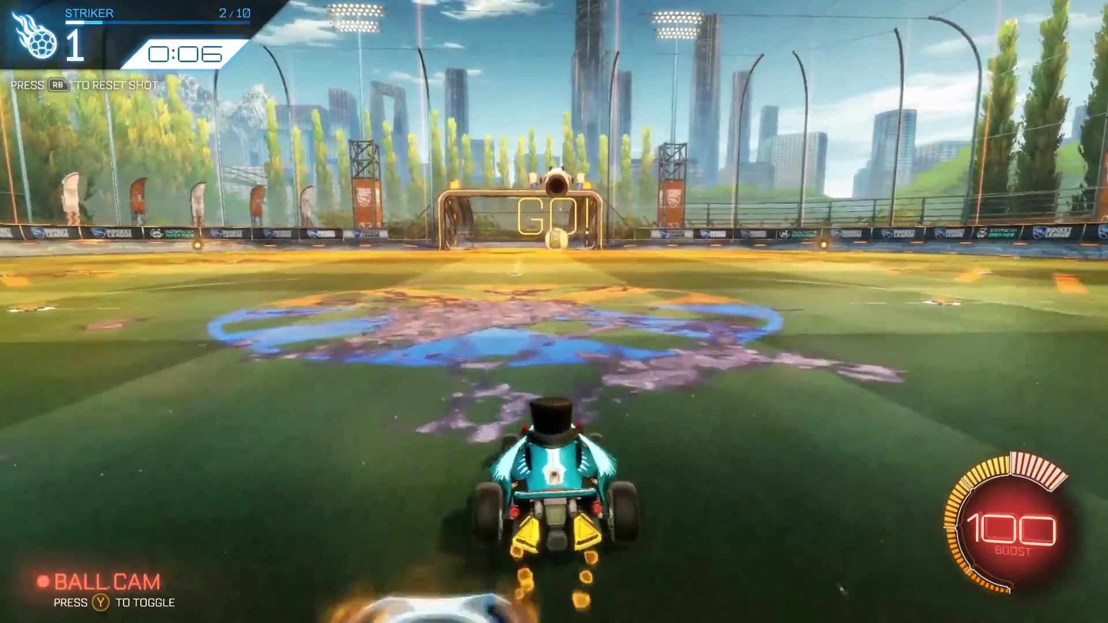
{"action": "key", "text": "w"}
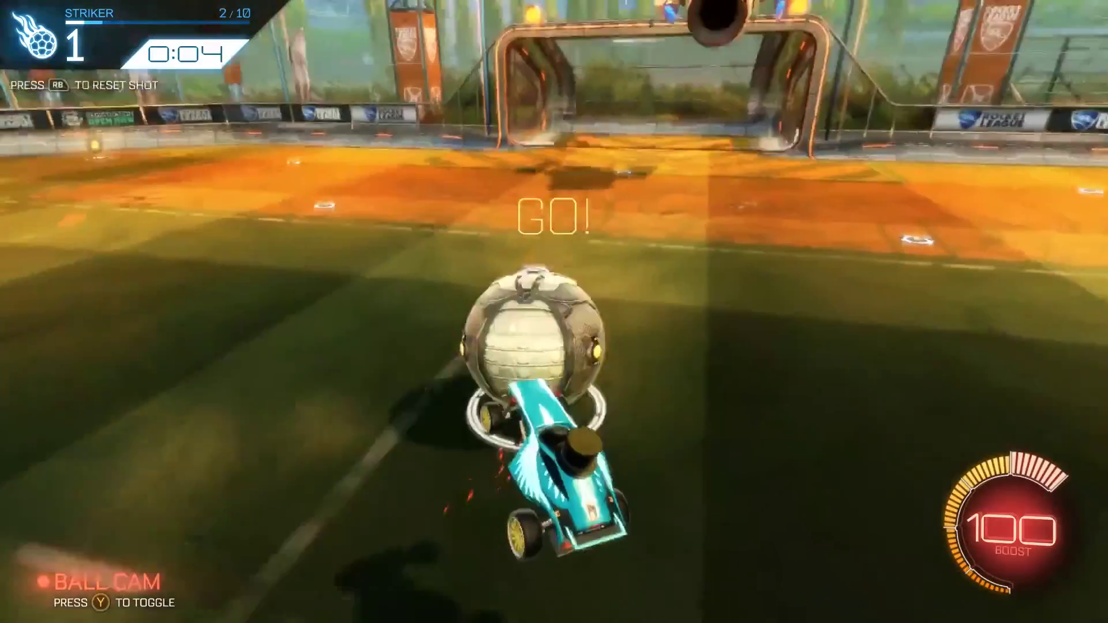
{"action": "key", "text": "w"}
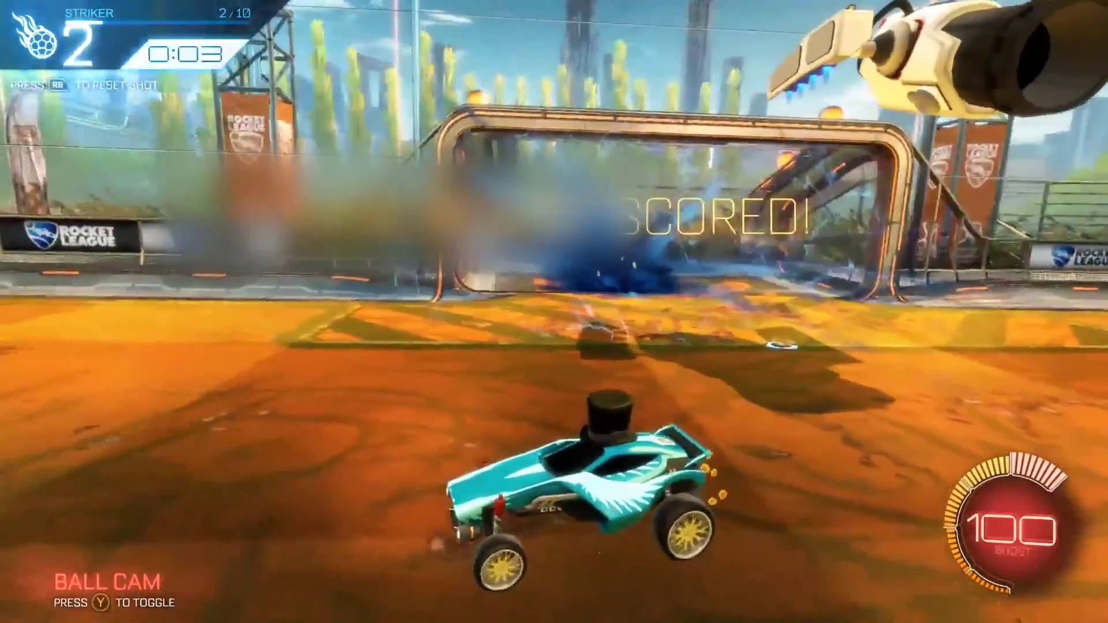